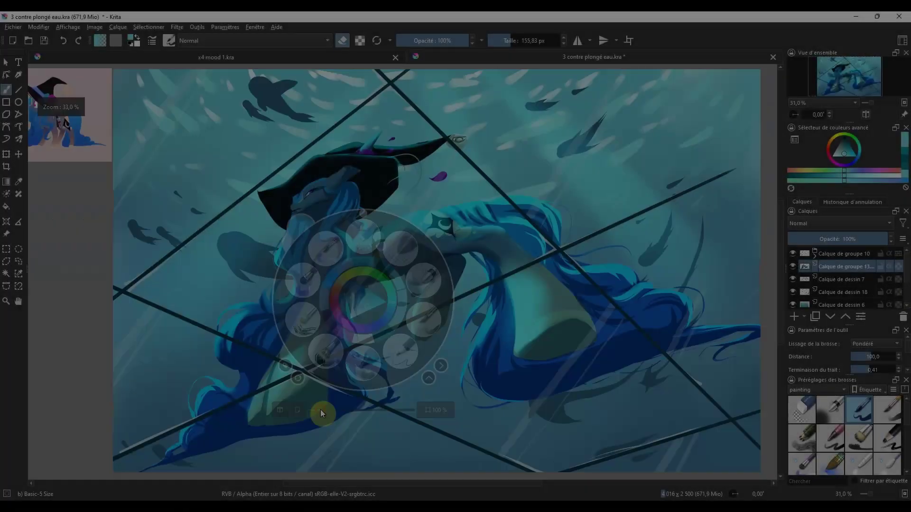
# Zoom in on the forehead and paint mane braids using Wet Paint and a saturated blue
pyautogui.press('/')
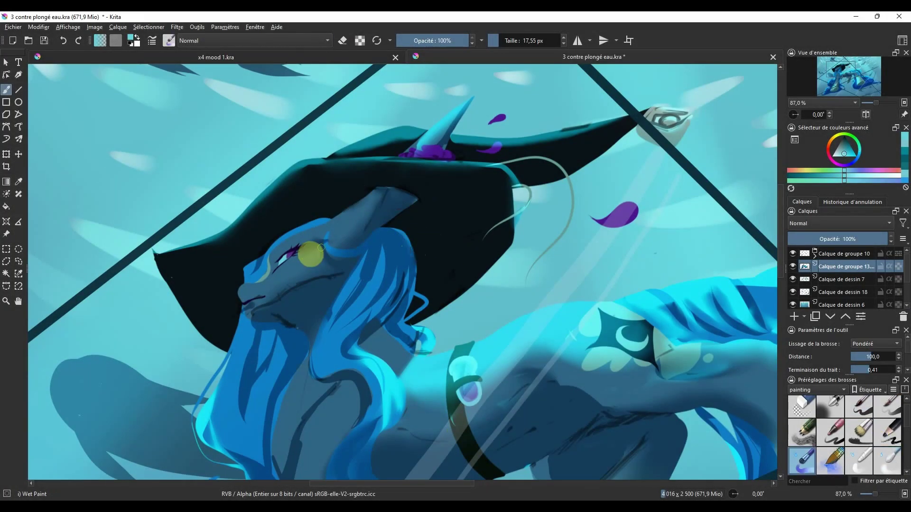
pyautogui.keyDown('ctrl'); pyautogui.click(285, 229); pyautogui.keyUp('ctrl')
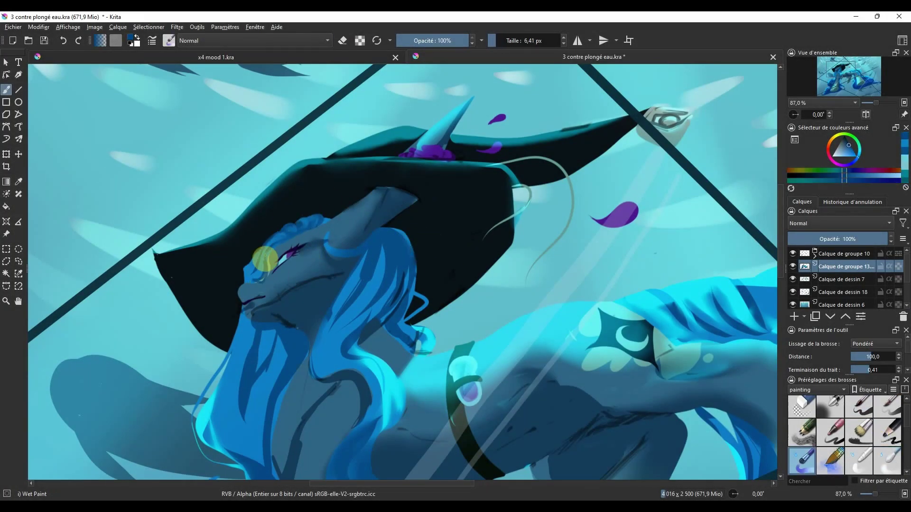
pyautogui.scroll(2, 318, 331)
pyautogui.rightClick(318, 331)
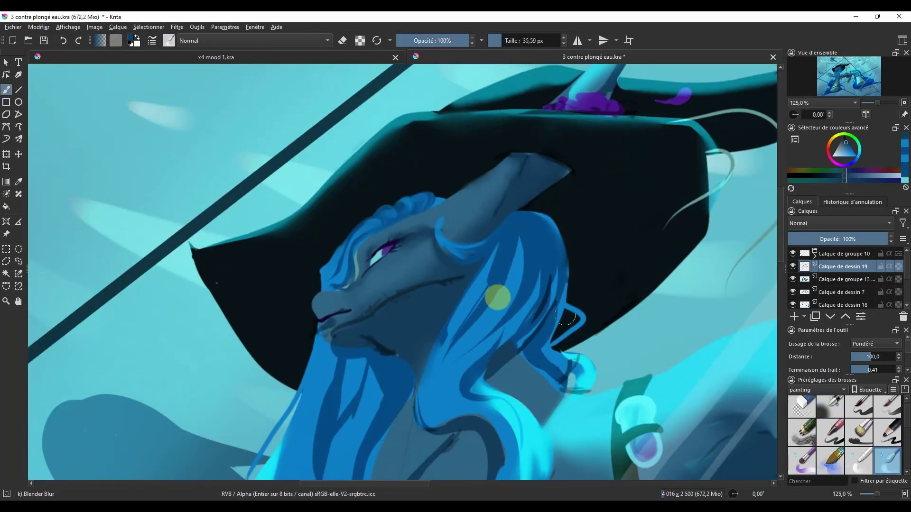
# Add a Multiply shading layer and pick a greyish blue for the face
pyautogui.press('/')
pyautogui.press('Insert')
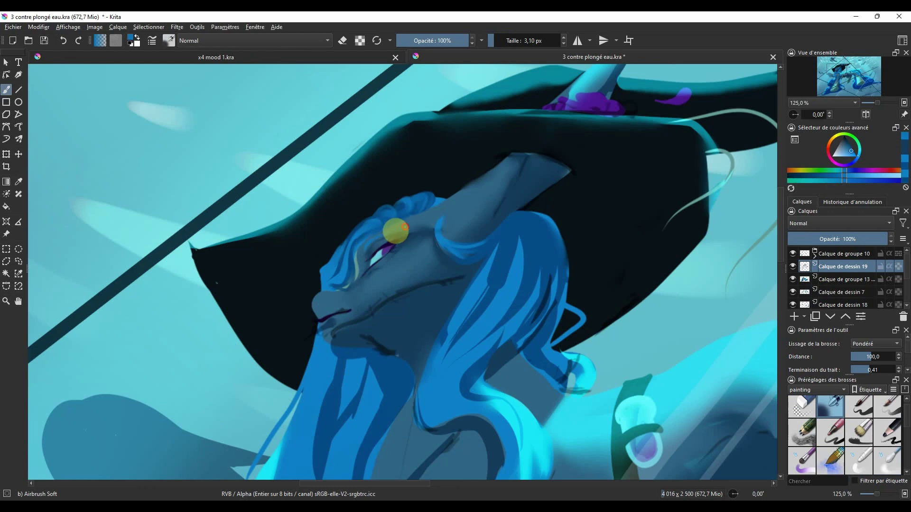
pyautogui.hotkey('alt', 'shift', 'm')
pyautogui.keyDown('ctrl'); pyautogui.click(388, 240); pyautogui.keyUp('ctrl')
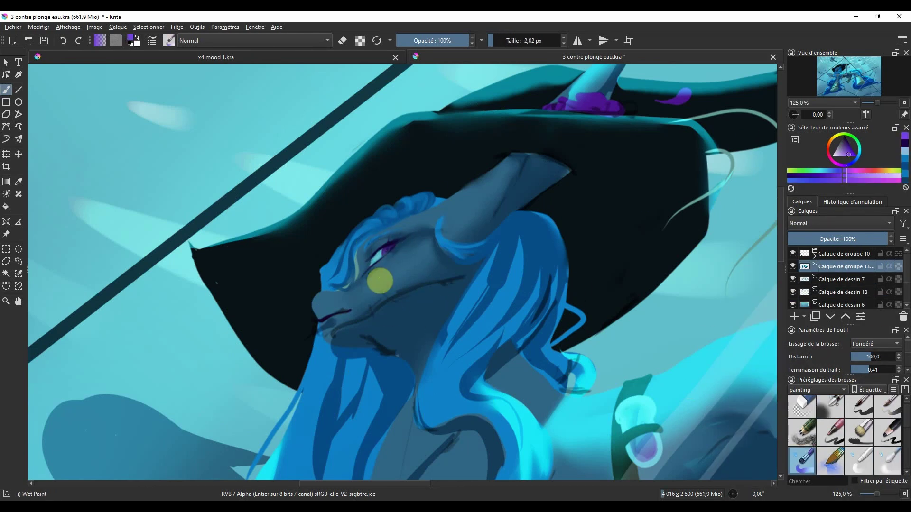
# Airbrush light lavender onto the cheek, then soften it with a ~26 px Blender Blur brush
pyautogui.press('/')
pyautogui.keyDown('ctrl'); pyautogui.click(382, 252); pyautogui.keyUp('ctrl')
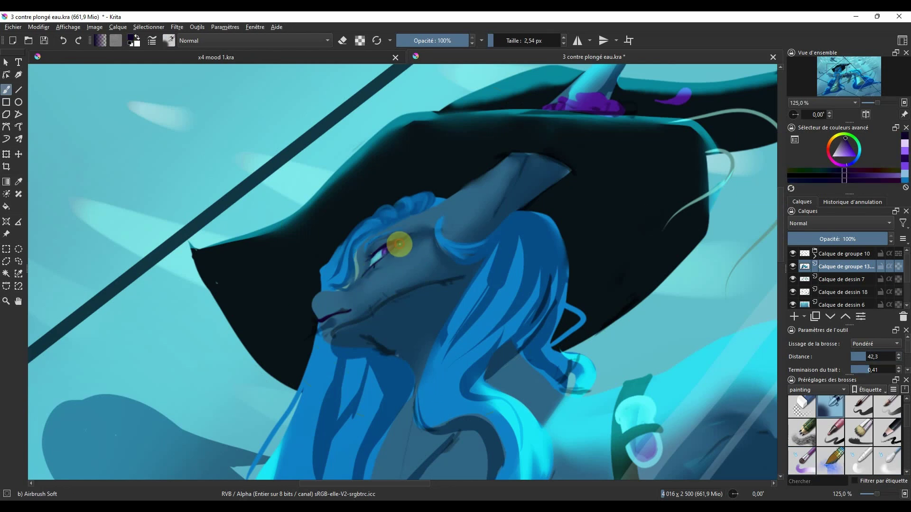
pyautogui.press('/')
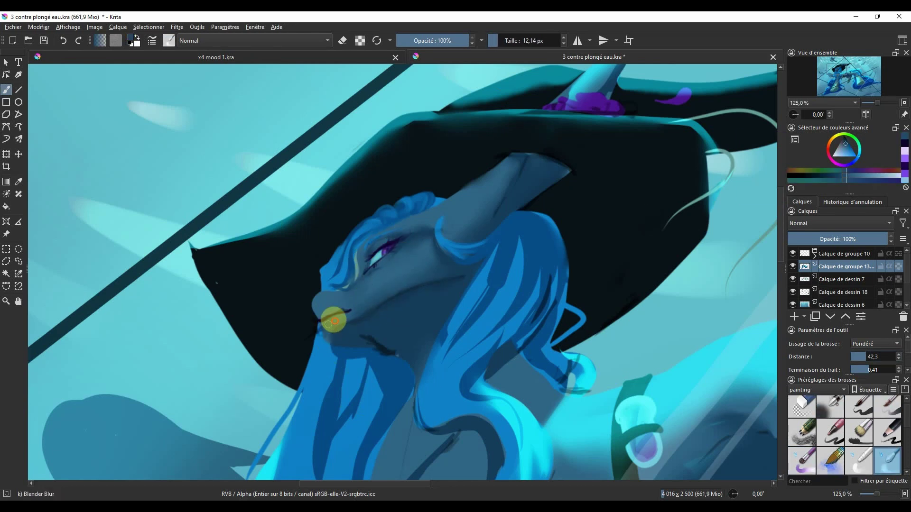
pyautogui.moveTo(356, 314); pyautogui.dragTo(397, 273)
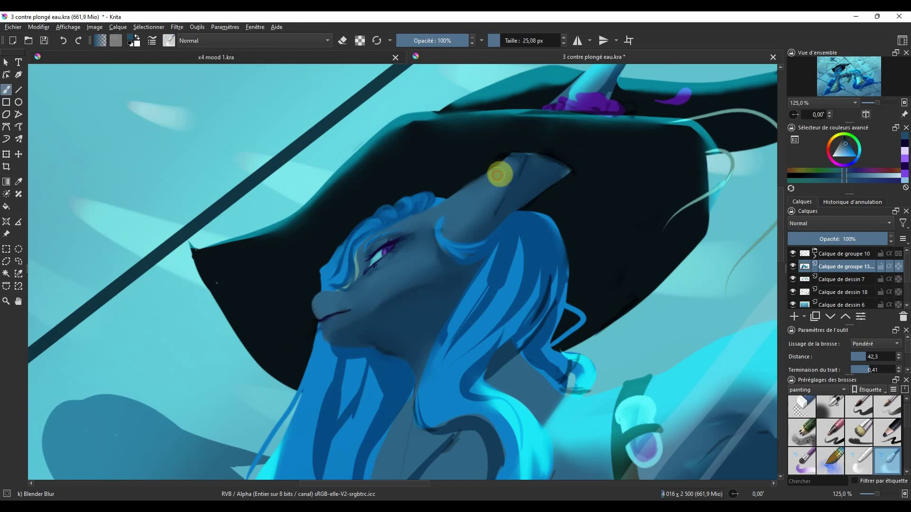
pyautogui.click(407, 392)
pyautogui.moveTo(380, 300); pyautogui.dragTo(397, 285)
# Texture the ear with a ~14 px Blender Basic brush, then Knife Edge and Blur
pyautogui.scroll(-1, 887, 470)
pyautogui.click(859, 432)
pyautogui.click(475, 187)
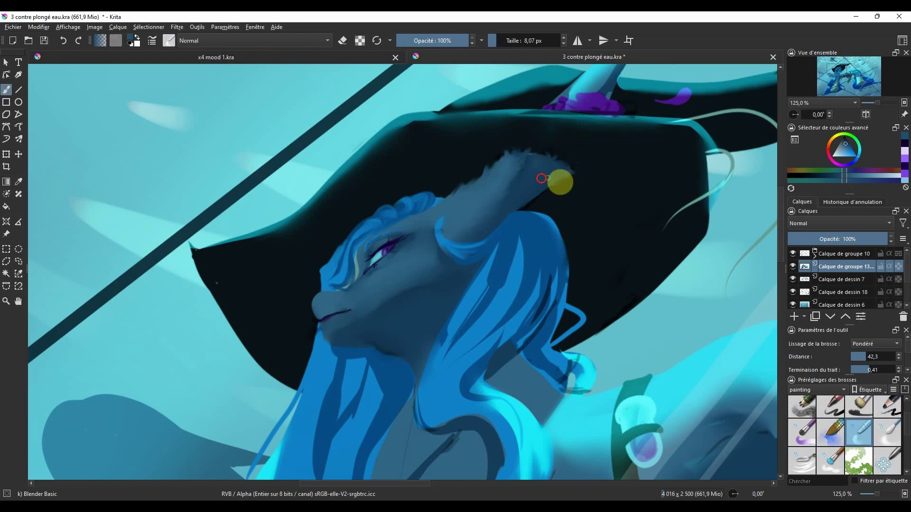
pyautogui.moveTo(483, 230); pyautogui.dragTo(488, 230)
pyautogui.press('/')
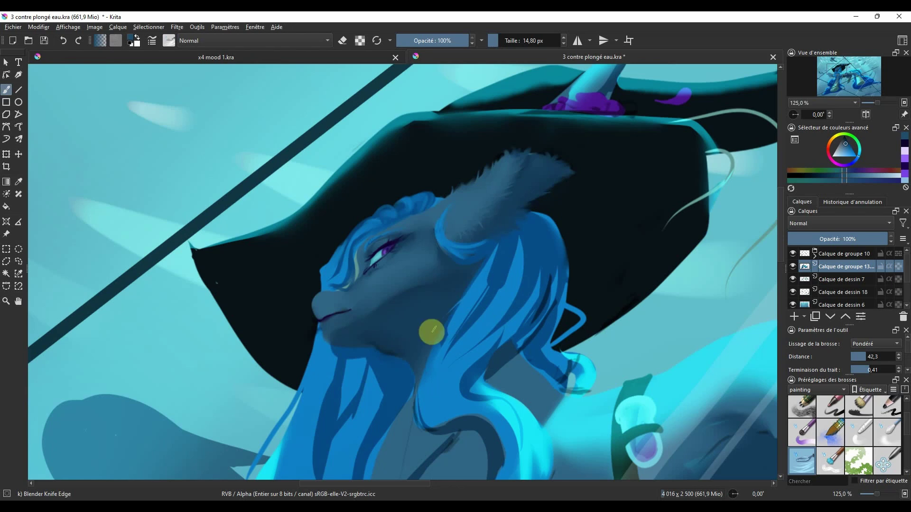
pyautogui.press('/')
pyautogui.press('/')
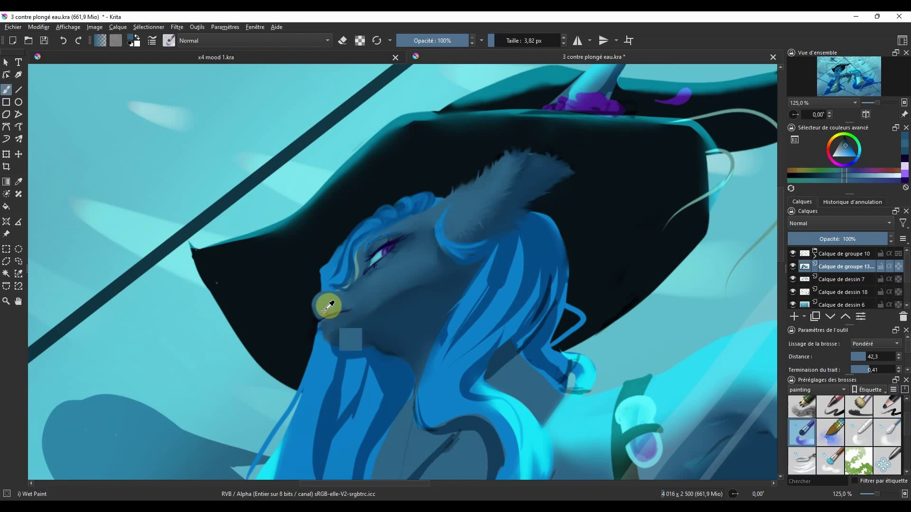
# Sample grey-blue face tones and repaint the muzzle with a 6–8 px Wet Paint brush
pyautogui.keyDown('ctrl'); pyautogui.click(311, 326); pyautogui.keyUp('ctrl')
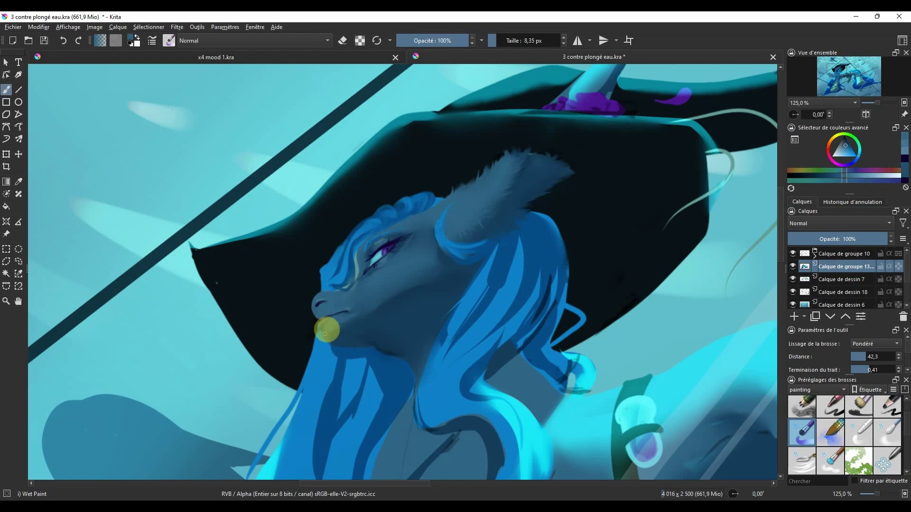
pyautogui.press('/')
pyautogui.moveTo(370, 308); pyautogui.dragTo(355, 284)
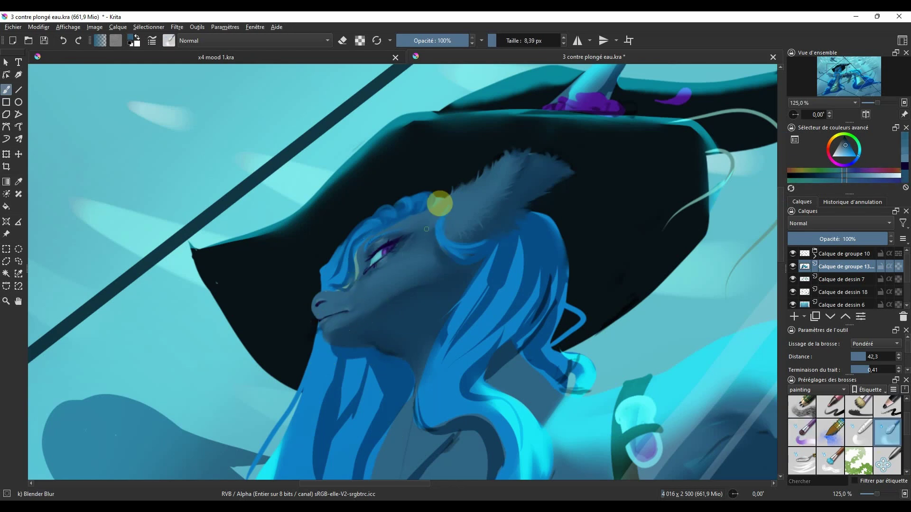
pyautogui.press('/')
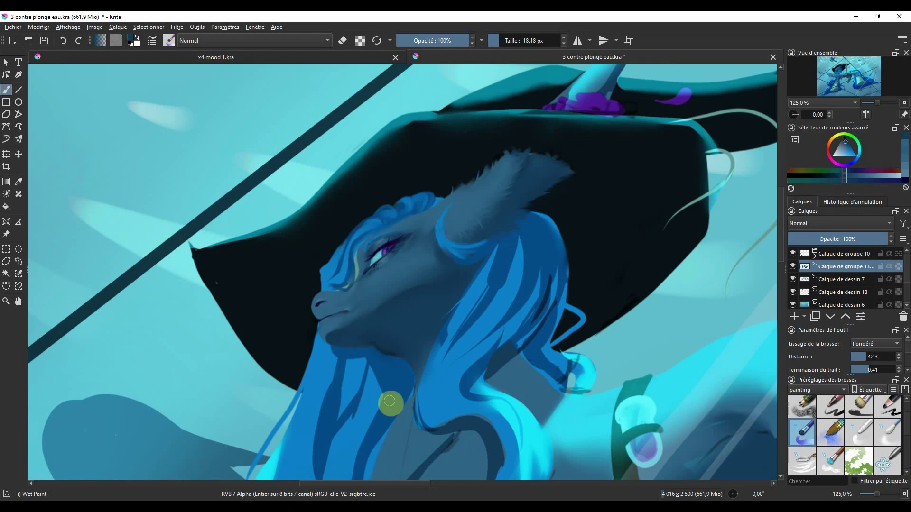
pyautogui.keyDown('ctrl'); pyautogui.click(319, 326); pyautogui.keyUp('ctrl')
pyautogui.moveTo(319, 326); pyautogui.dragTo(321, 285)
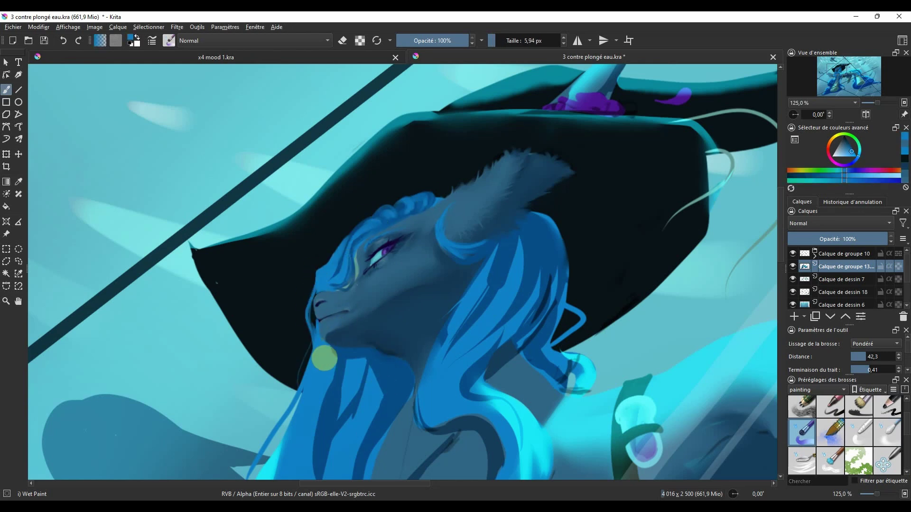
pyautogui.keyDown('ctrl'); pyautogui.click(399, 370); pyautogui.keyUp('ctrl')
pyautogui.moveTo(335, 263); pyautogui.dragTo(346, 235)
# Add a paint layer, undo the extra layer, and return to Wet Paint
pyautogui.press('/')
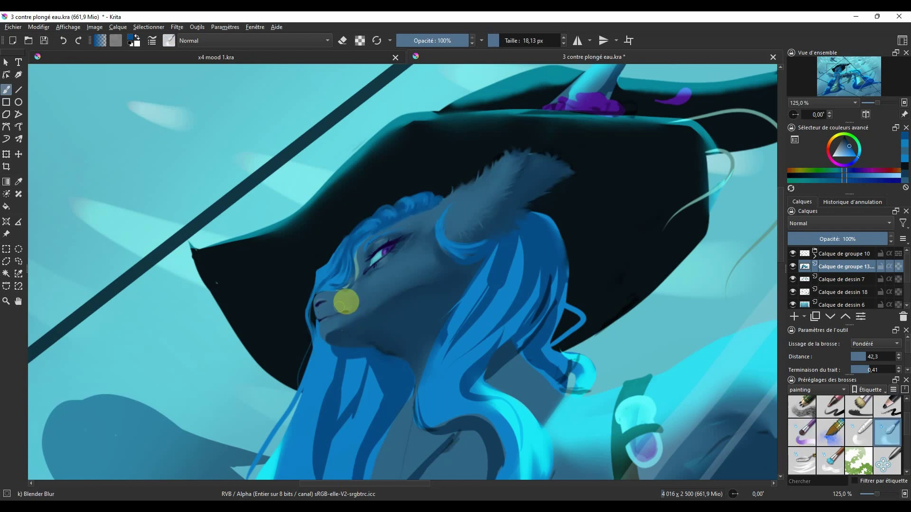
pyautogui.scroll(2, 889, 414)
pyautogui.click(859, 409)
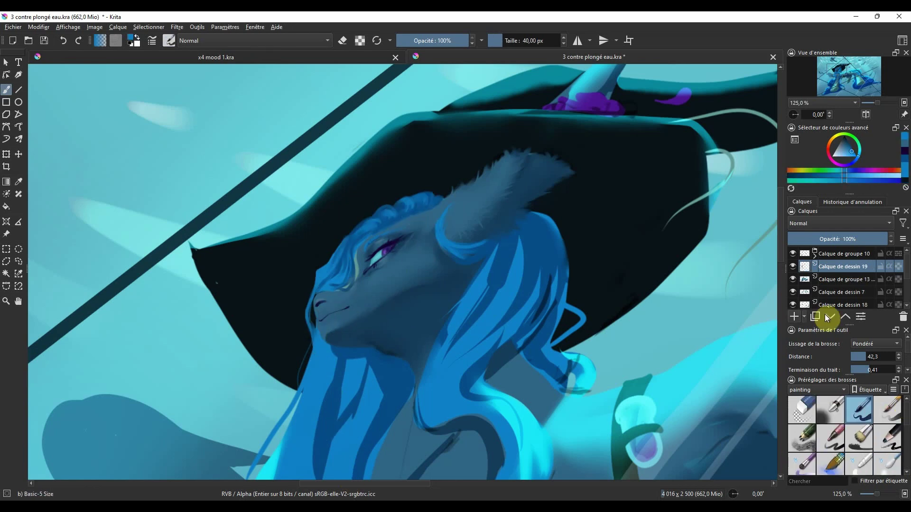
pyautogui.click(794, 317)
pyautogui.press('/')
pyautogui.hotkey('ctrl', 'z')
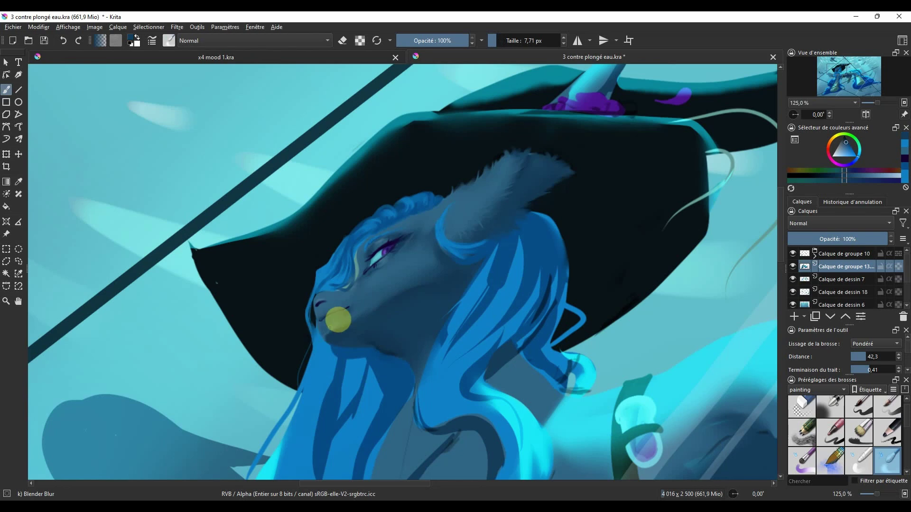
pyautogui.press('/')
# Paint over and blur-smooth the dark line across the shoulder
pyautogui.scroll(-3, 370, 342)
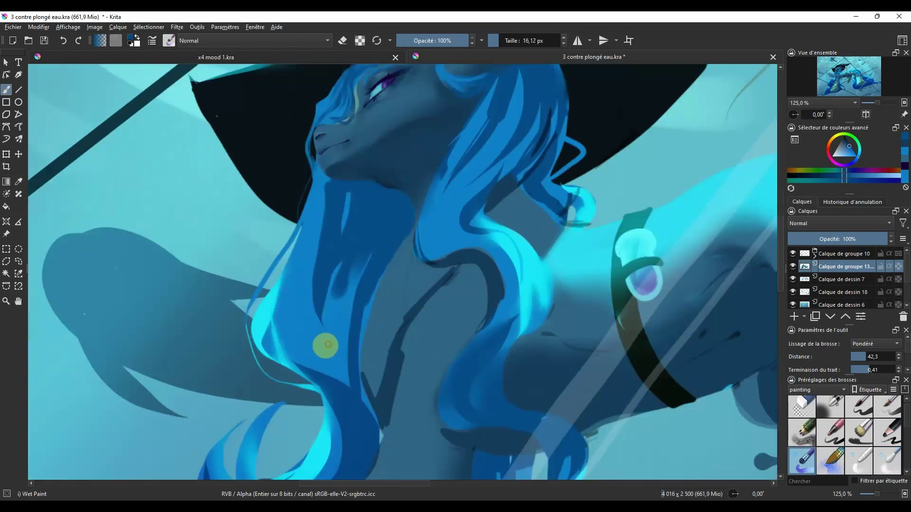
pyautogui.moveTo(353, 381)
pyautogui.mouseDown()
pyautogui.moveTo(431, 285)
pyautogui.moveTo(420, 311)
pyautogui.moveTo(497, 295)
pyautogui.mouseUp()
pyautogui.press('/')
pyautogui.rightClick(399, 180)
pyautogui.press('/')
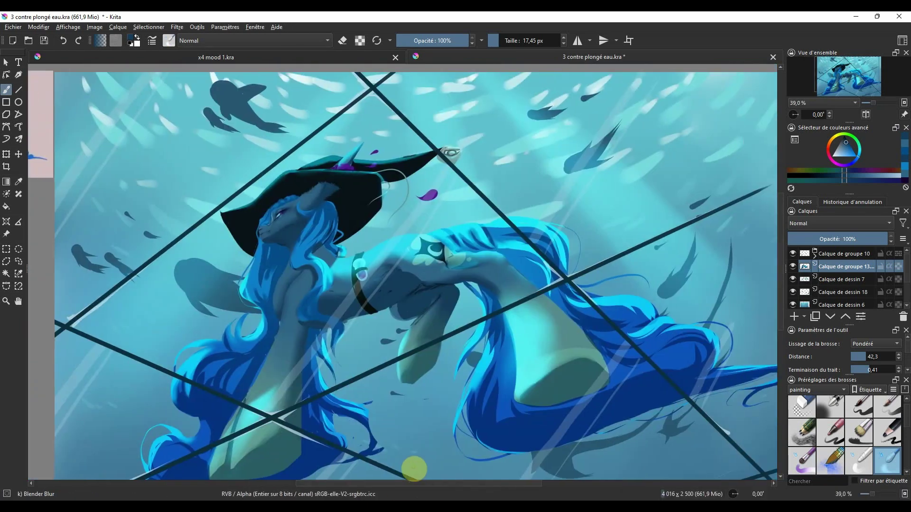
pyautogui.scroll(-3, 400, 162)
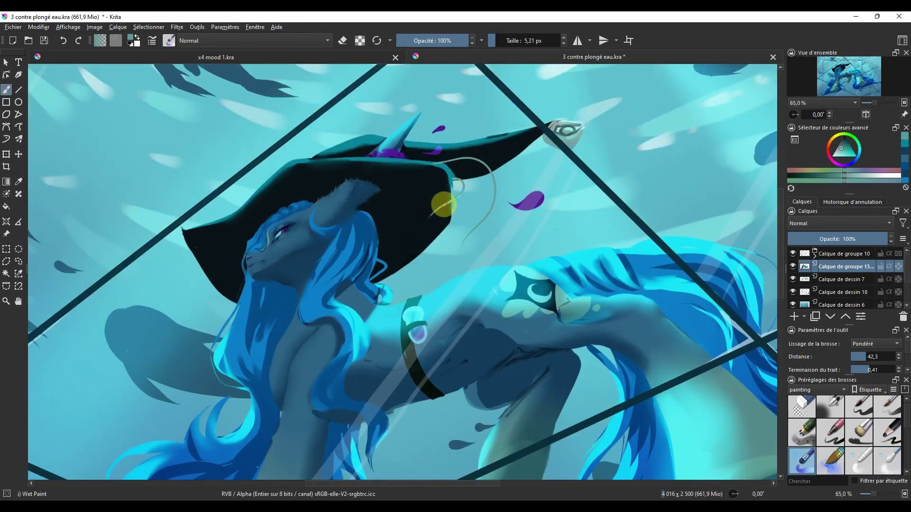
pyautogui.press('/')
# Add a new paint layer and select the hat and head shape
pyautogui.press('d')
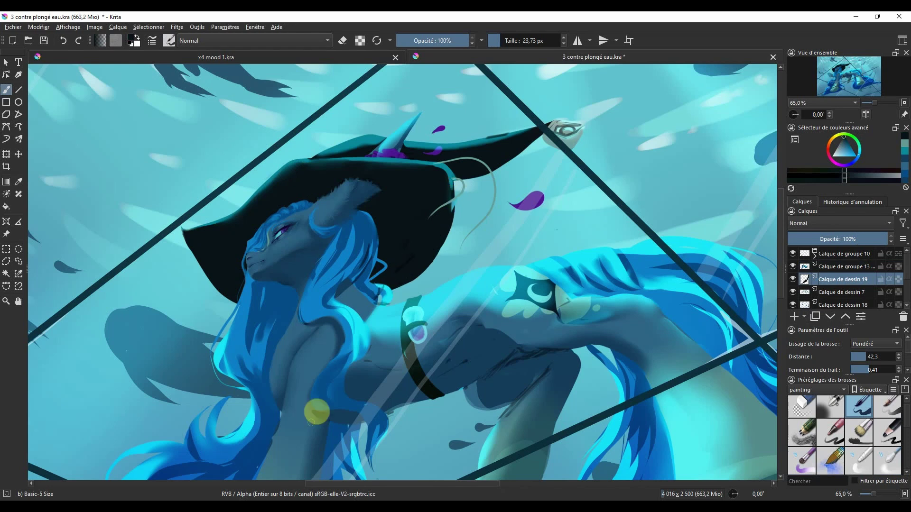
pyautogui.press('Insert')
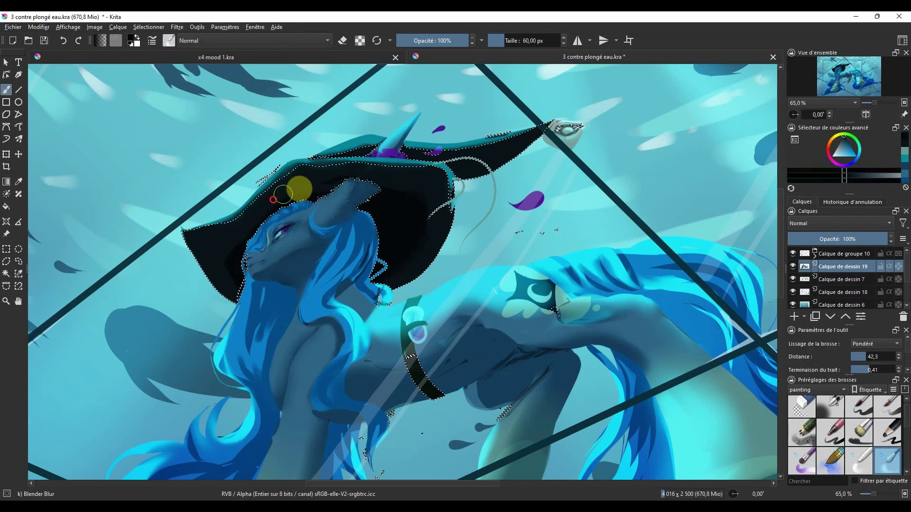
pyautogui.rightClick(234, 133)
pyautogui.hotkey('ctrl', 'shift', 'a')
pyautogui.press('/')
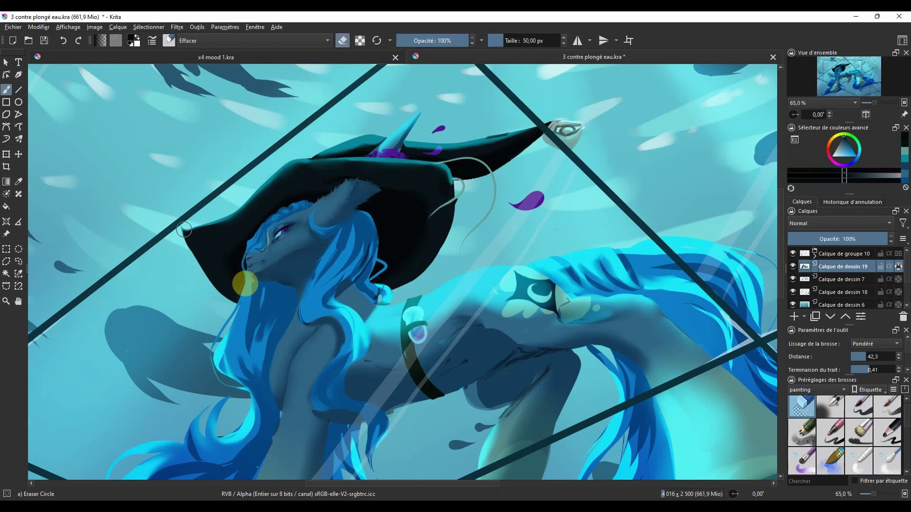
pyautogui.press('e')
# Warp and stretch the hat brim with the Transform tool and apply it
pyautogui.hotkey('ctrl', 't')
pyautogui.moveTo(259, 105); pyautogui.dragTo(254, 87)
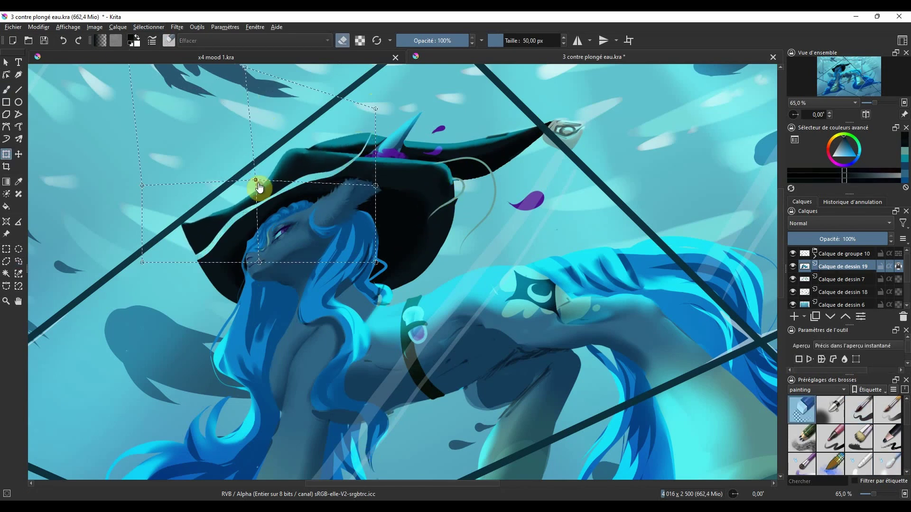
pyautogui.moveTo(258, 183); pyautogui.dragTo(242, 168)
pyautogui.press('b')
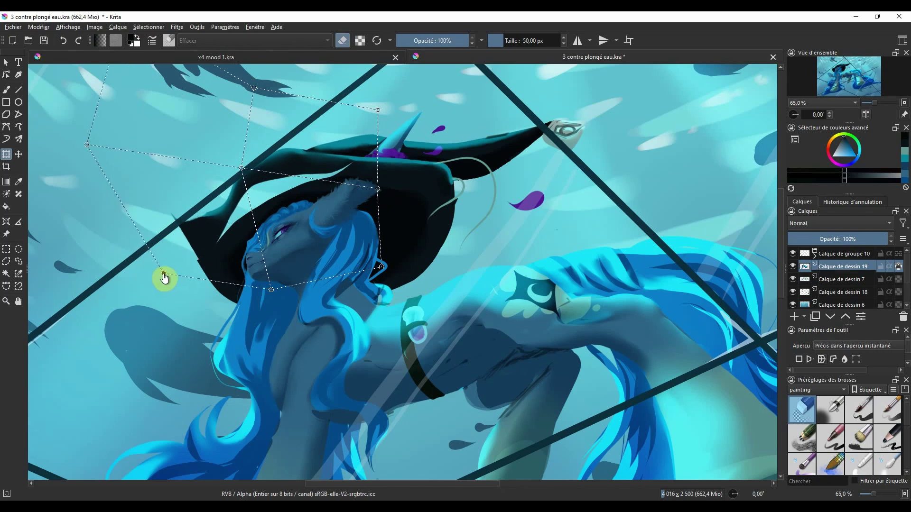
# Add a fresh paint layer for detailing near the horn
pyautogui.click(839, 279)
pyautogui.click(796, 316)
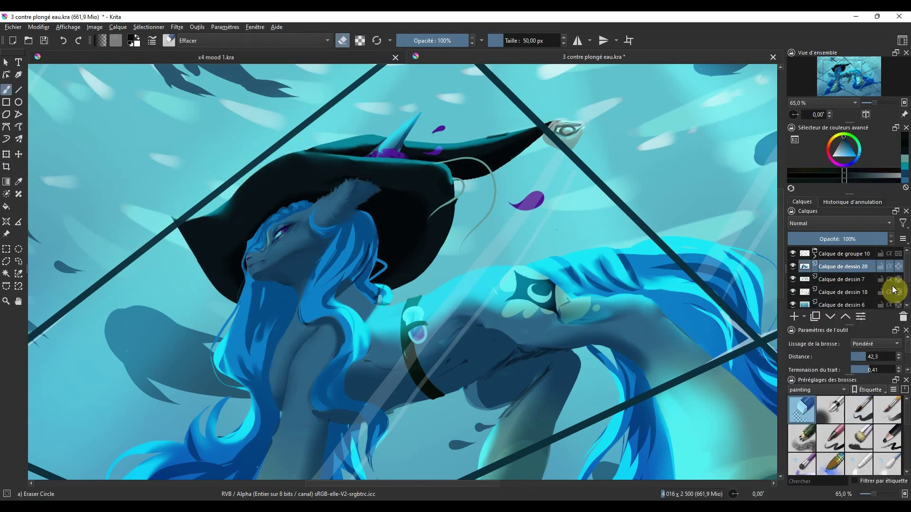
pyautogui.press('/')
pyautogui.rightClick(409, 280)
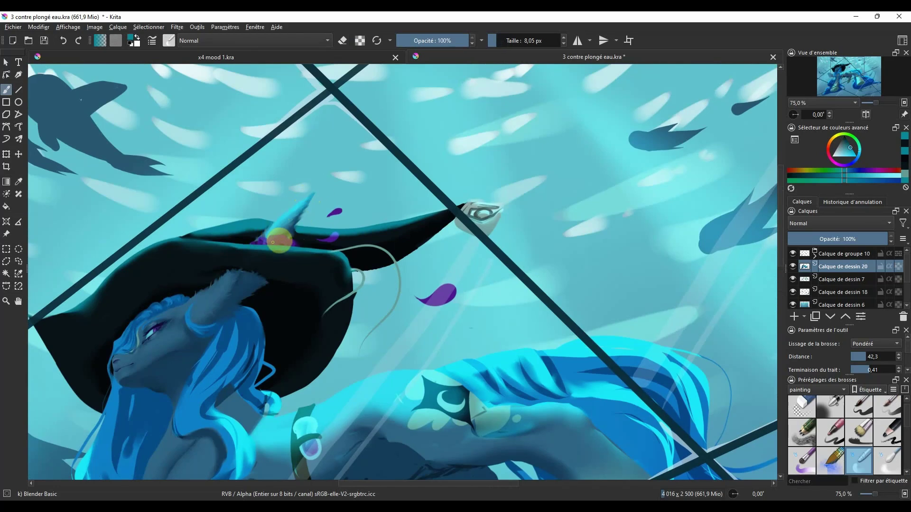
# Blend the pale hat-tip tuft with light cyan using the Blender Blur brush
pyautogui.scroll(3, 416, 415)
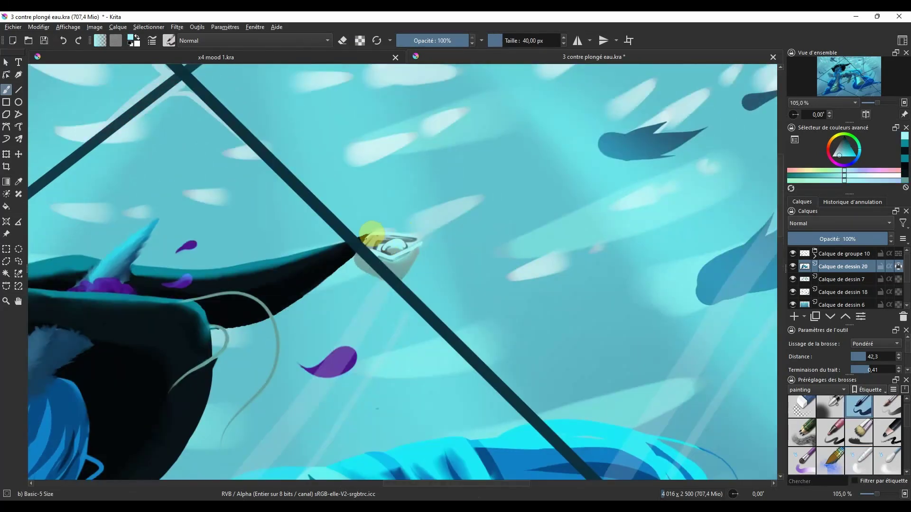
pyautogui.keyDown('ctrl'); pyautogui.click(373, 244); pyautogui.keyUp('ctrl')
pyautogui.press('/')
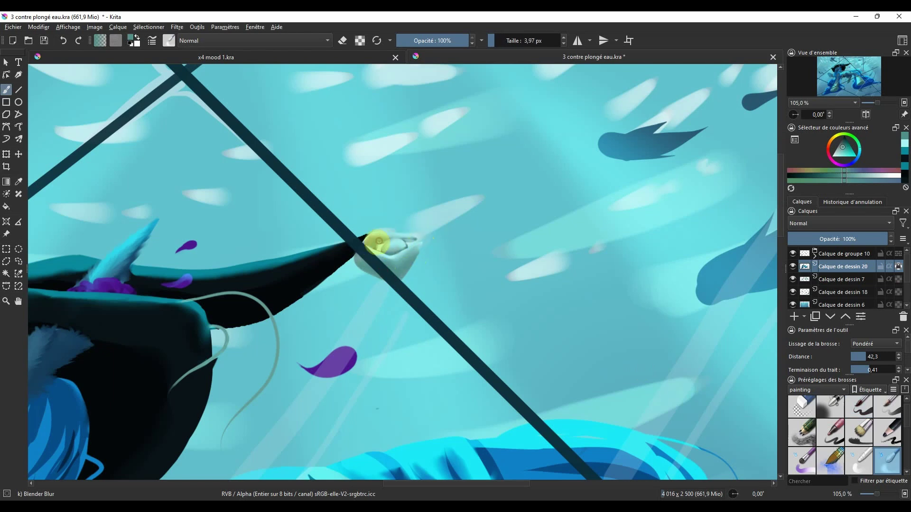
pyautogui.press('/')
pyautogui.press('/')
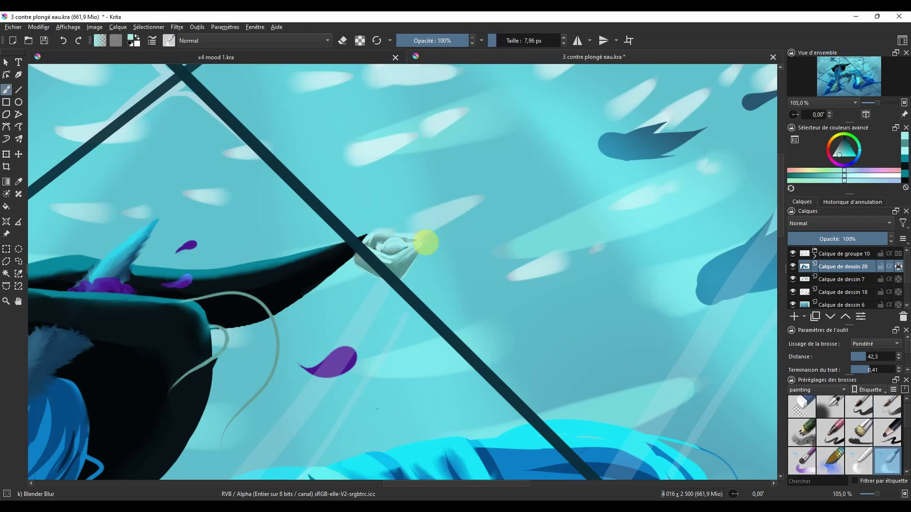
pyautogui.moveTo(392, 235); pyautogui.dragTo(401, 250)
# Paint light highlights on the tuft with the Basic-5 Size round brush
pyautogui.keyDown('ctrl'); pyautogui.click(376, 244); pyautogui.keyUp('ctrl')
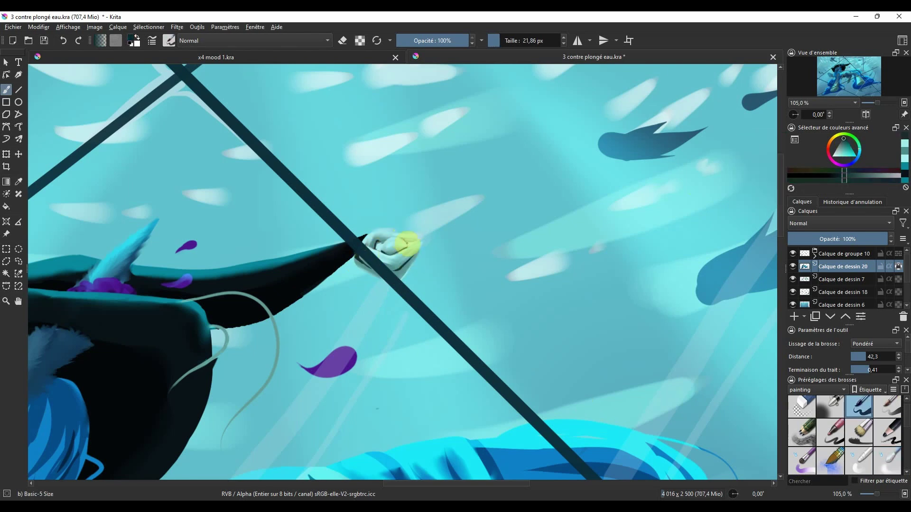
pyautogui.press('/')
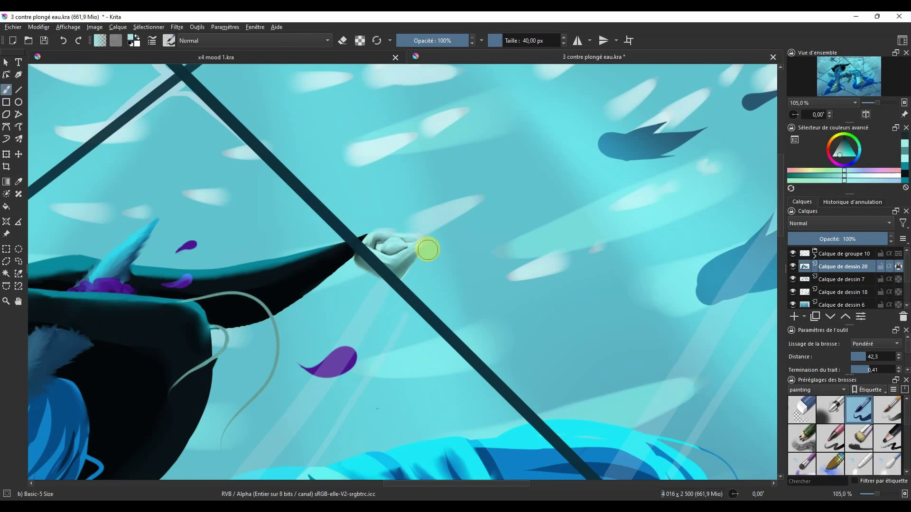
pyautogui.keyDown('ctrl'); pyautogui.click(412, 252); pyautogui.keyUp('ctrl')
pyautogui.moveTo(408, 252); pyautogui.dragTo(370, 266)
# Sample several blues from the mane and repaint it with a larger Wet Paint brush
pyautogui.scroll(-3, 421, 249)
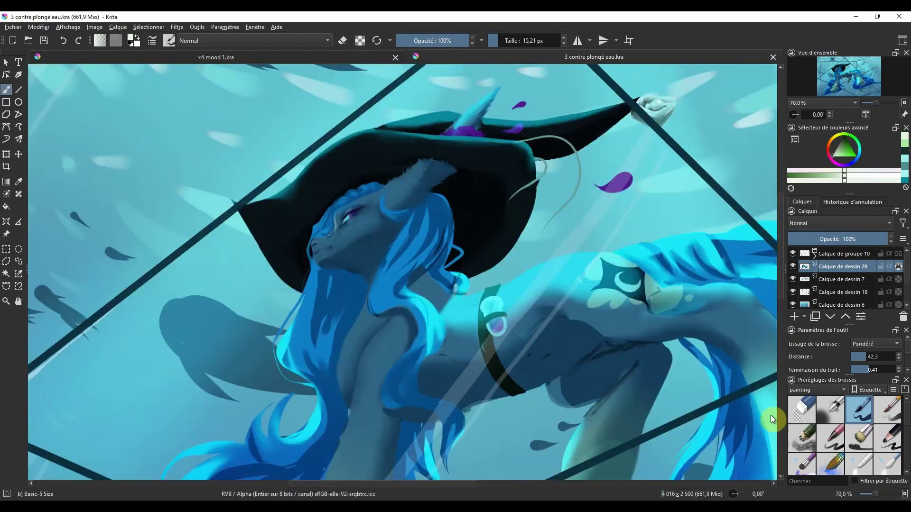
pyautogui.press('/')
pyautogui.keyDown('ctrl'); pyautogui.click(441, 195); pyautogui.keyUp('ctrl')
pyautogui.keyDown('ctrl'); pyautogui.click(450, 217); pyautogui.keyUp('ctrl')
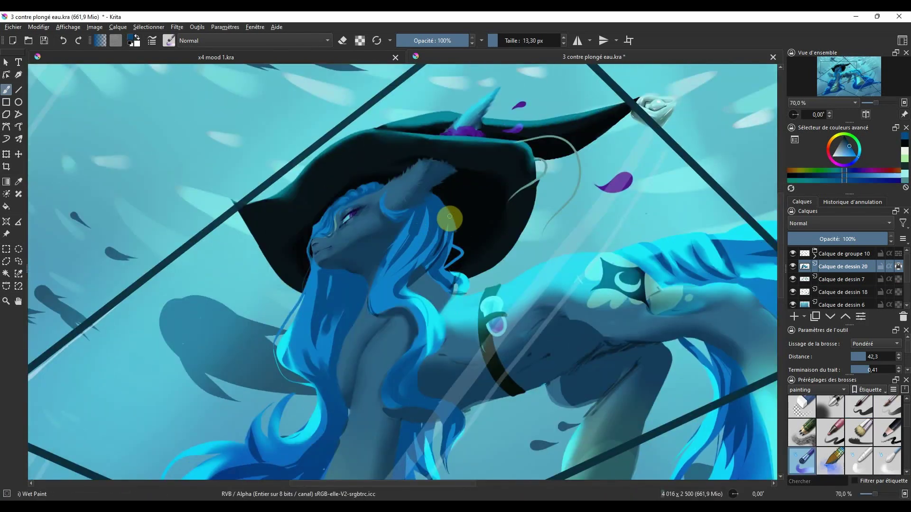
pyautogui.keyDown('ctrl'); pyautogui.click(450, 230); pyautogui.keyUp('ctrl')
pyautogui.keyDown('ctrl'); pyautogui.click(450, 228); pyautogui.keyUp('ctrl')
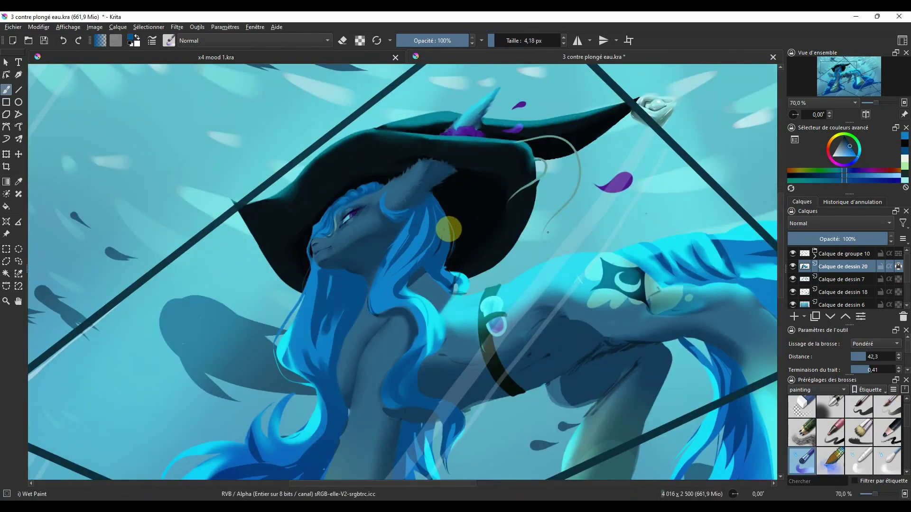
pyautogui.keyDown('ctrl'); pyautogui.click(442, 248); pyautogui.keyUp('ctrl')
pyautogui.press(']')
pyautogui.press(']')
pyautogui.press(']')
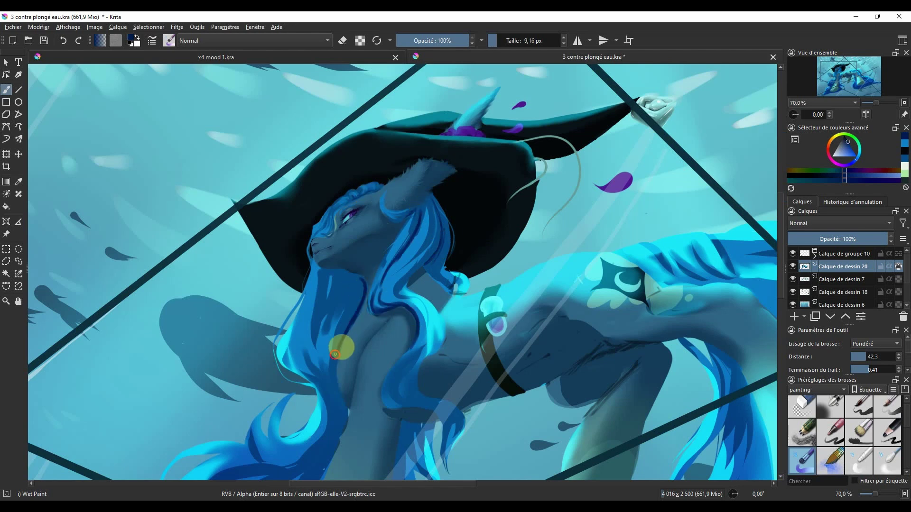
pyautogui.keyDown('ctrl'); pyautogui.click(332, 366); pyautogui.keyUp('ctrl')
# Blend mane colours around the face and neck with the Blender Basic brush
pyautogui.press('/')
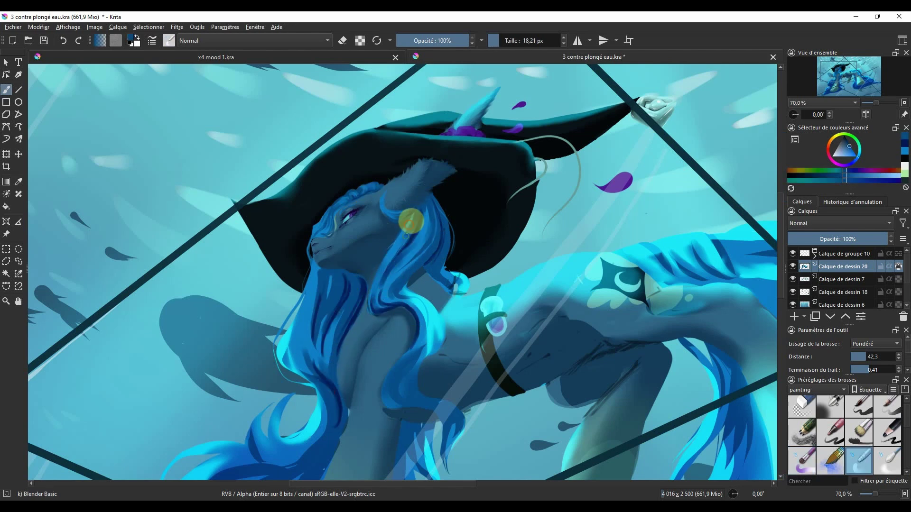
pyautogui.keyDown('ctrl'); pyautogui.click(391, 276); pyautogui.keyUp('ctrl')
pyautogui.press('[')
pyautogui.press('[')
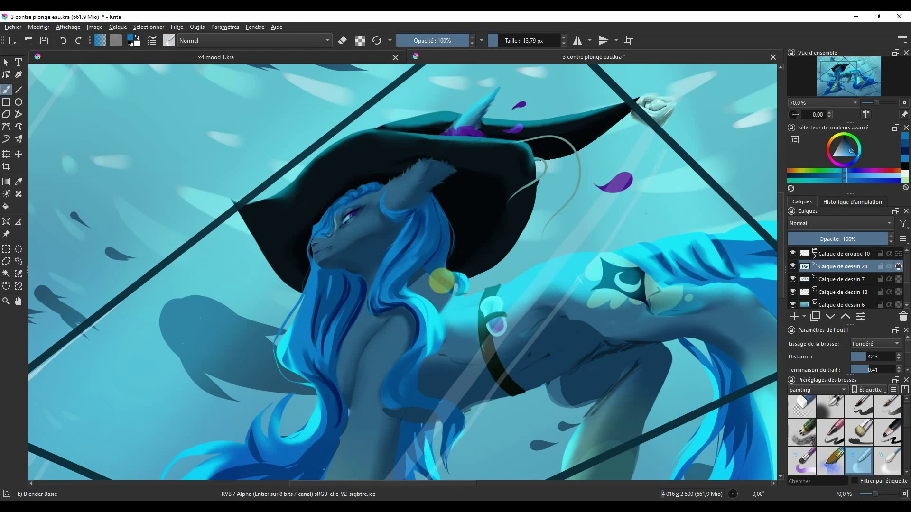
pyautogui.keyDown('ctrl'); pyautogui.click(431, 207); pyautogui.keyUp('ctrl')
pyautogui.press(']')
pyautogui.press(']')
pyautogui.press(']')
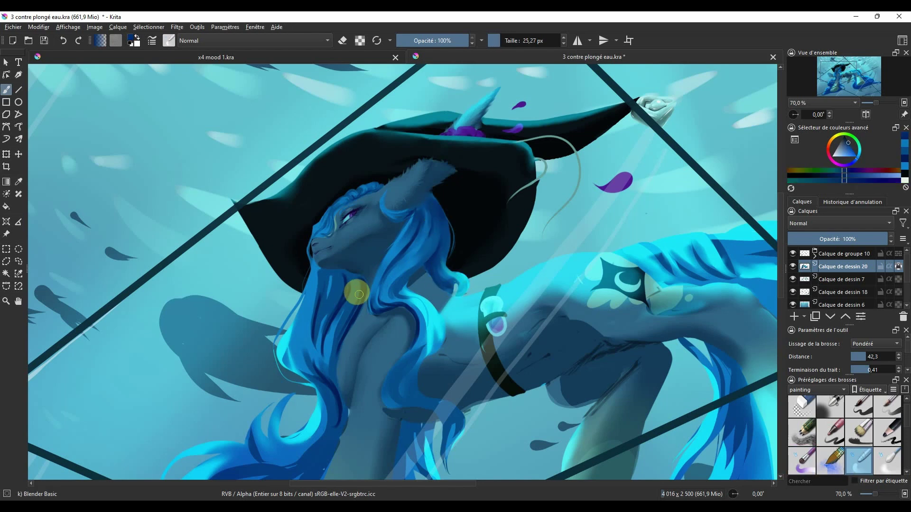
pyautogui.press('[')
pyautogui.press('[')
pyautogui.press('[')
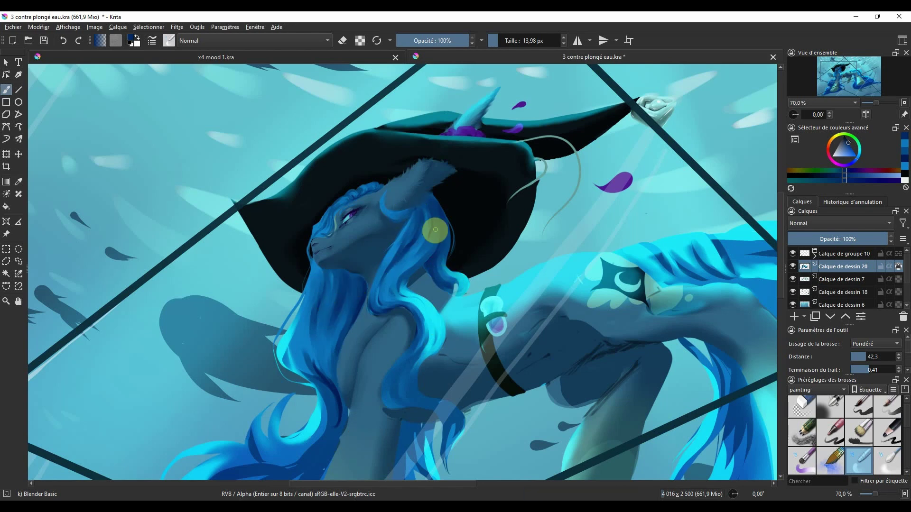
# Add a Multiply layer, then discard it
pyautogui.press('/')
pyautogui.press('Insert')
pyautogui.hotkey('alt', 'shift', 'm')
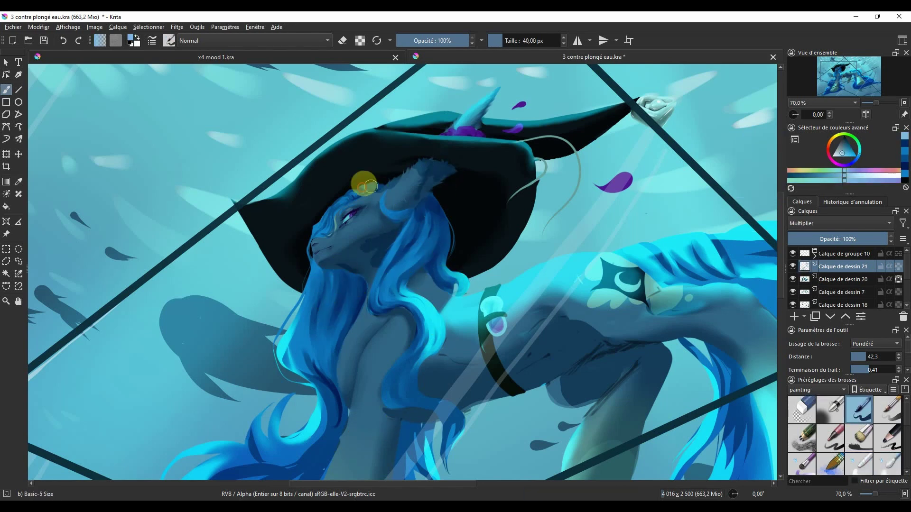
pyautogui.press('/')
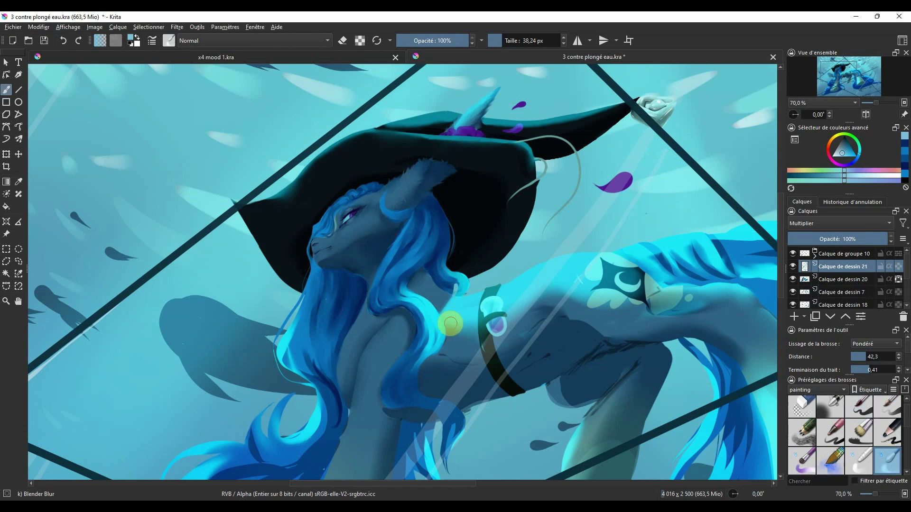
pyautogui.scroll(-1, 467, 332)
pyautogui.hotkey('shift', 'Delete')
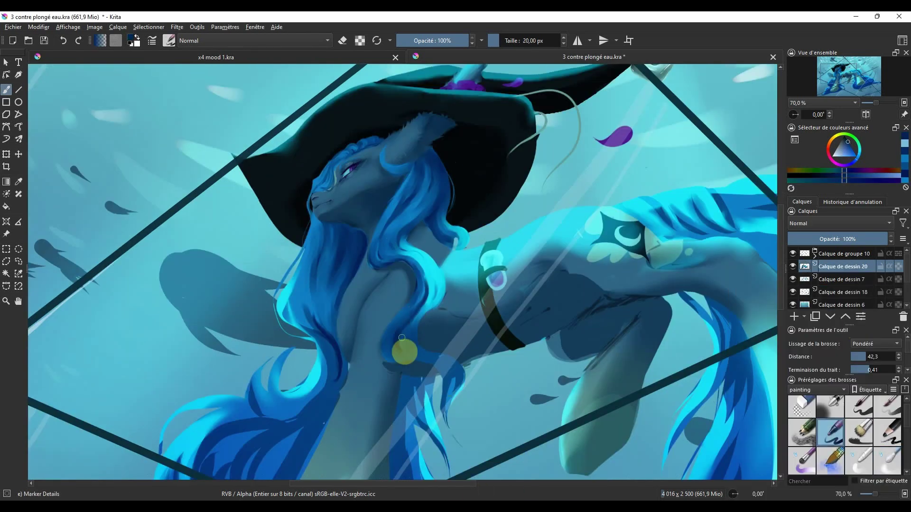
# Blend the torso, shoulder and belly shading with the Blender Blur brush
pyautogui.press('/')
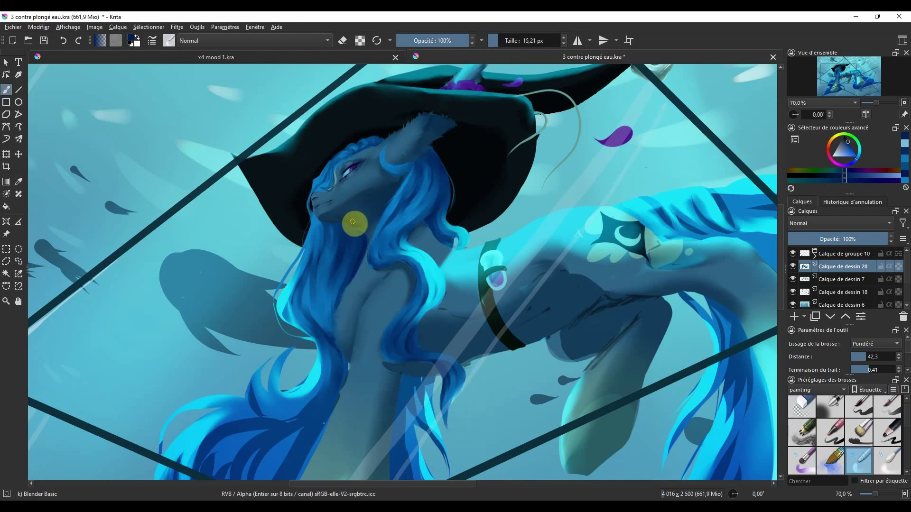
pyautogui.scroll(-2, 347, 357)
pyautogui.click(858, 409)
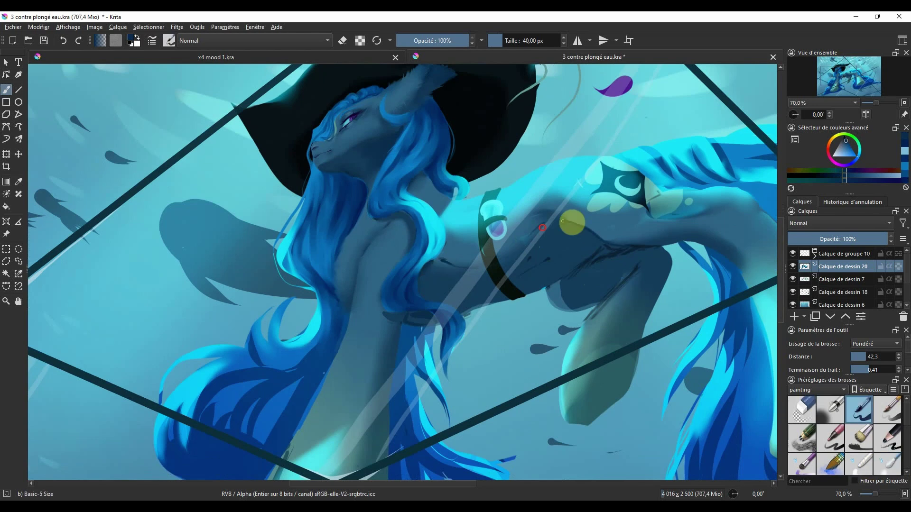
pyautogui.press('/')
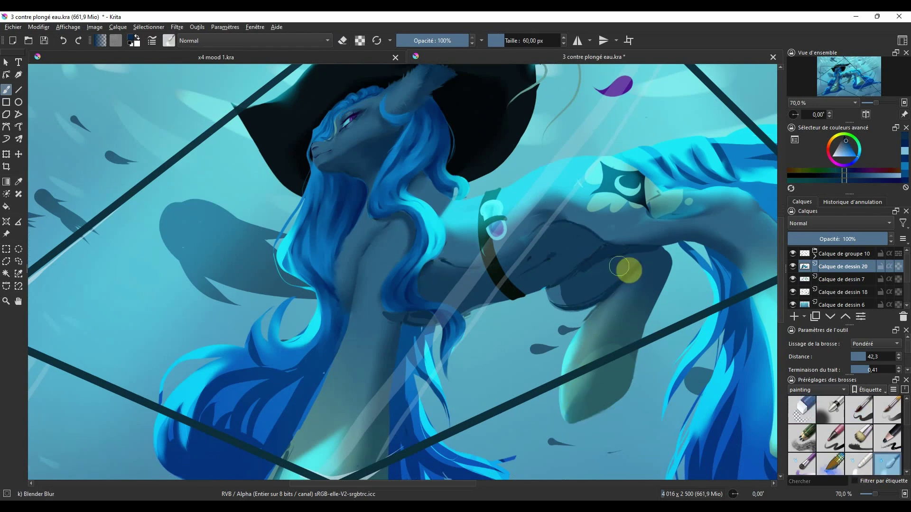
pyautogui.press('[')
pyautogui.press('[')
pyautogui.press('[')
pyautogui.press(']')
pyautogui.press(']')
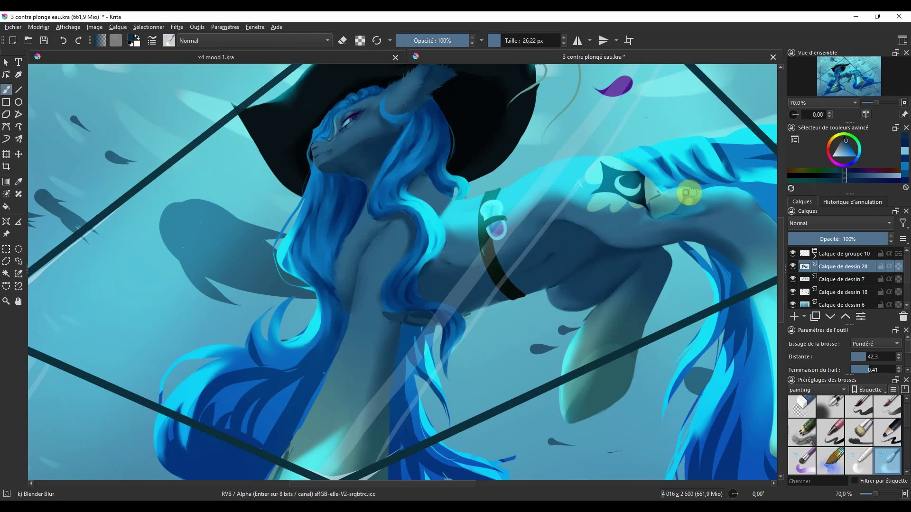
pyautogui.press('[')
pyautogui.press('[')
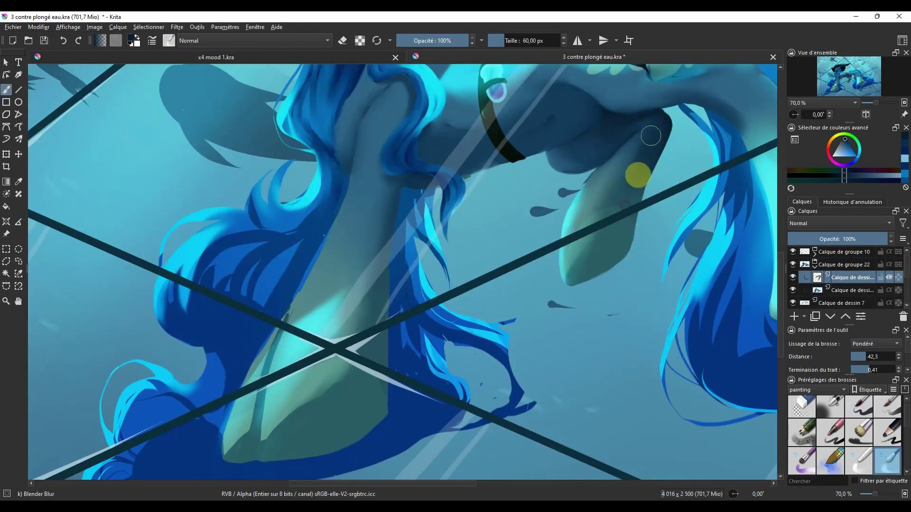
# Delete the layer holding the light green leg paint
pyautogui.click(878, 461)
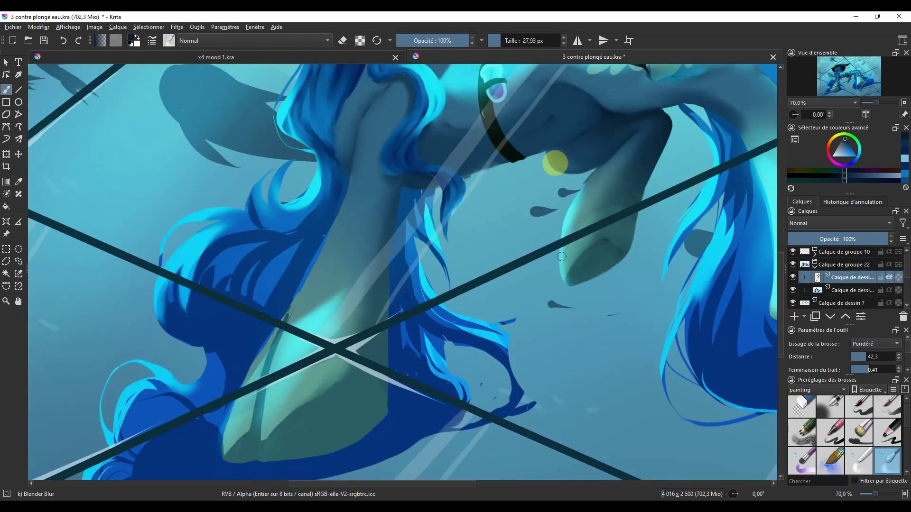
pyautogui.hotkey('shift', 'Delete')
pyautogui.moveTo(304, 202)
pyautogui.mouseDown()
pyautogui.moveTo(371, 167)
pyautogui.moveTo(265, 209)
pyautogui.mouseUp()
pyautogui.press('/')
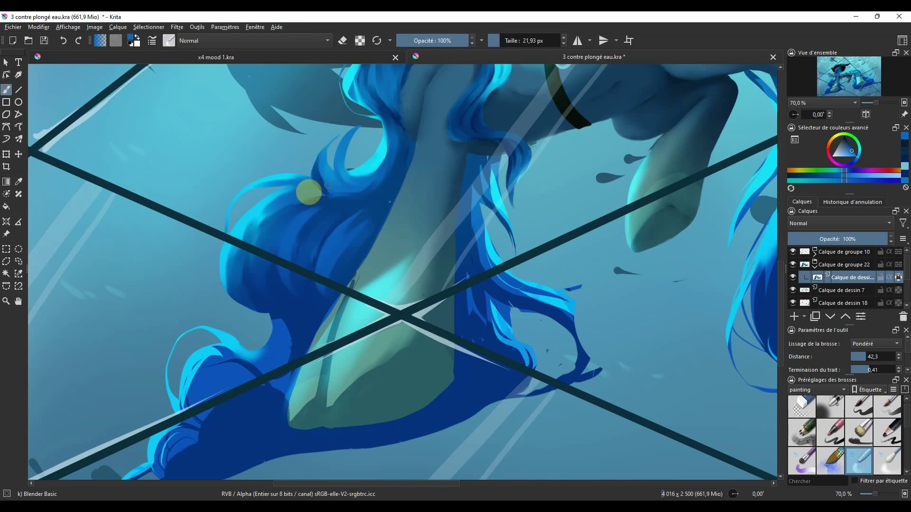
pyautogui.press('/')
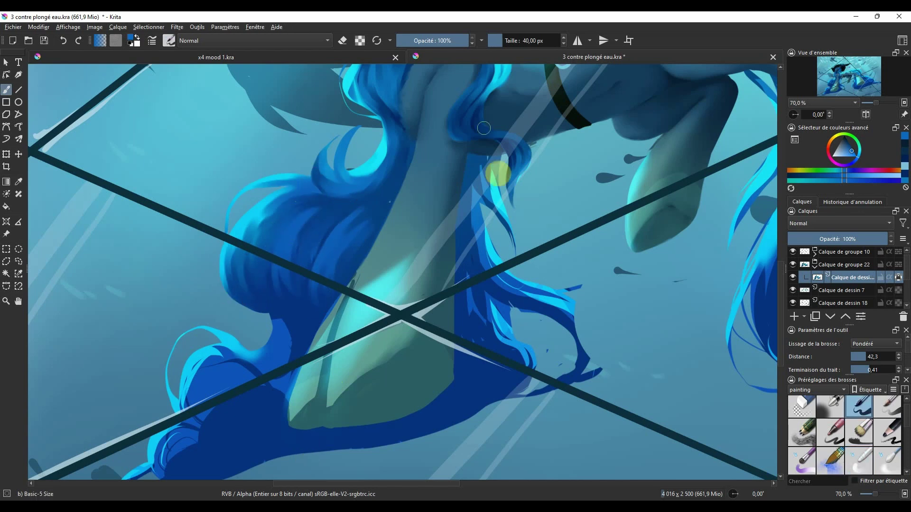
# Erase the stray dark blue hair tip and specks in eraser mode
pyautogui.scroll(-2, 405, 415)
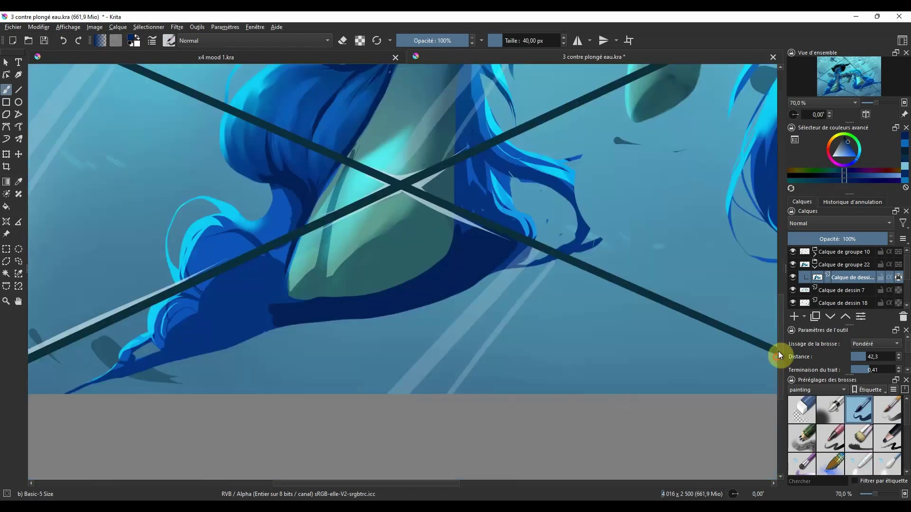
pyautogui.press('e')
pyautogui.moveTo(593, 298); pyautogui.dragTo(591, 336)
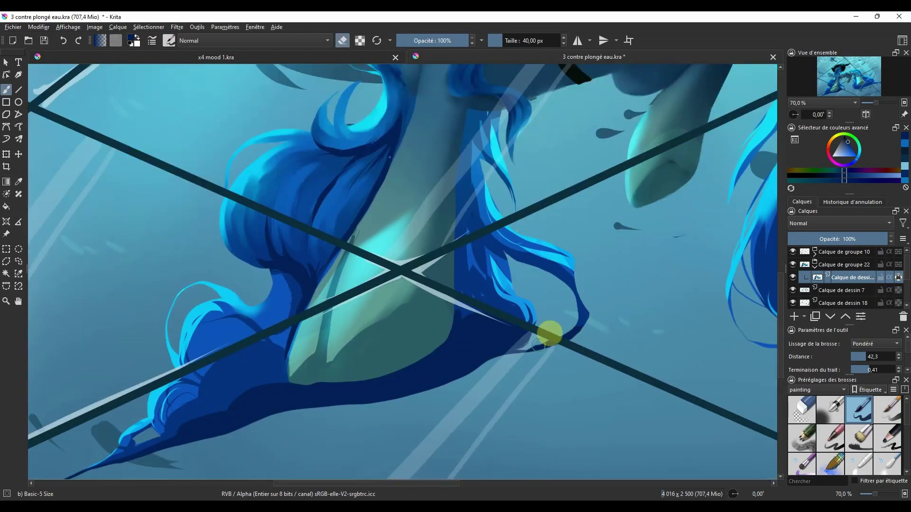
pyautogui.scroll(1, 656, 344)
pyautogui.press('/')
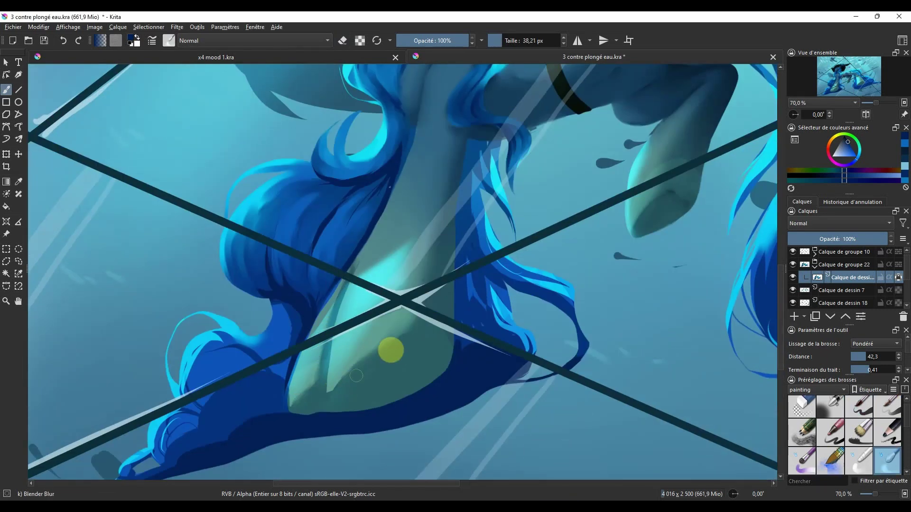
# Repaint the hair strand's curve and smudge it beside the leg with Blender Basic
pyautogui.press('/')
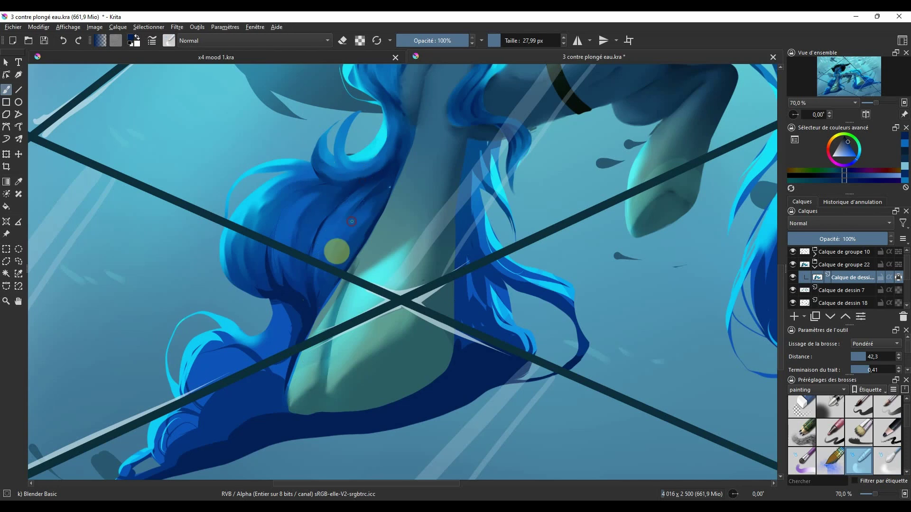
pyautogui.moveTo(264, 285)
pyautogui.mouseDown()
pyautogui.moveTo(305, 264)
pyautogui.moveTo(275, 299)
pyautogui.moveTo(282, 316)
pyautogui.mouseUp()
pyautogui.scroll(-2, 299, 470)
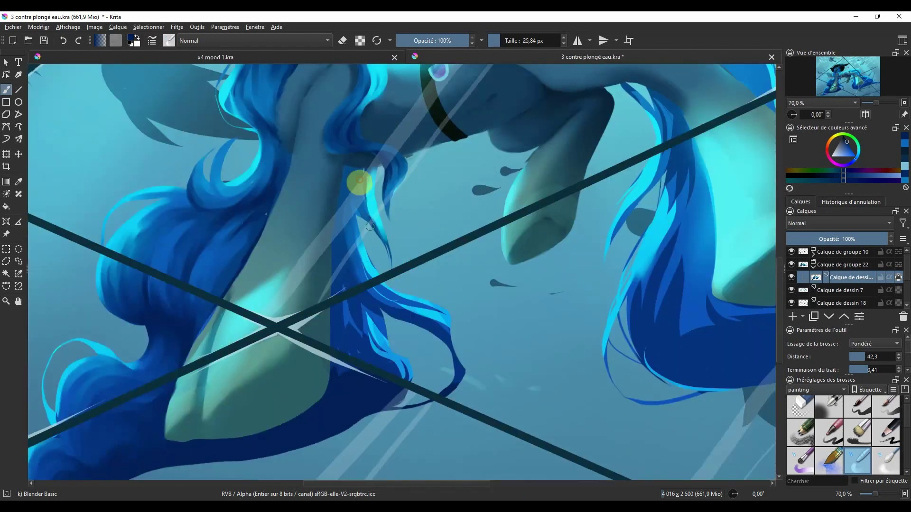
pyautogui.press('/')
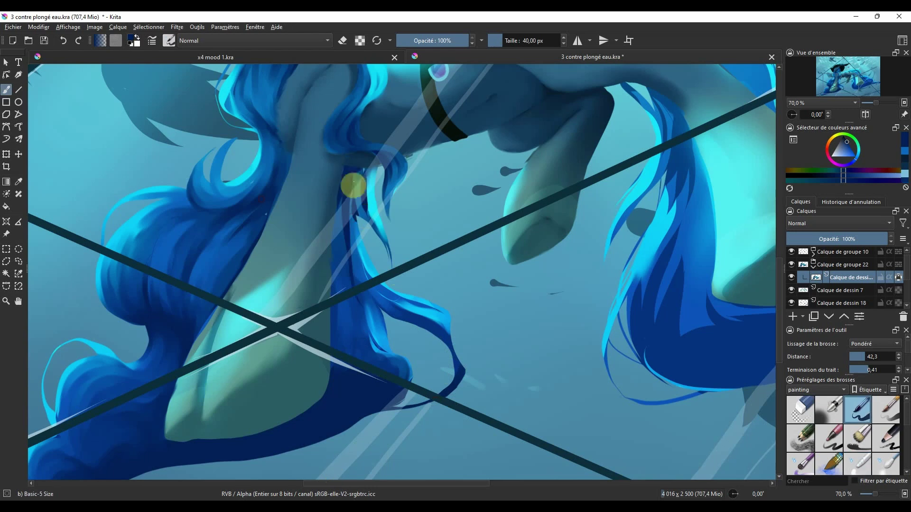
pyautogui.press('/')
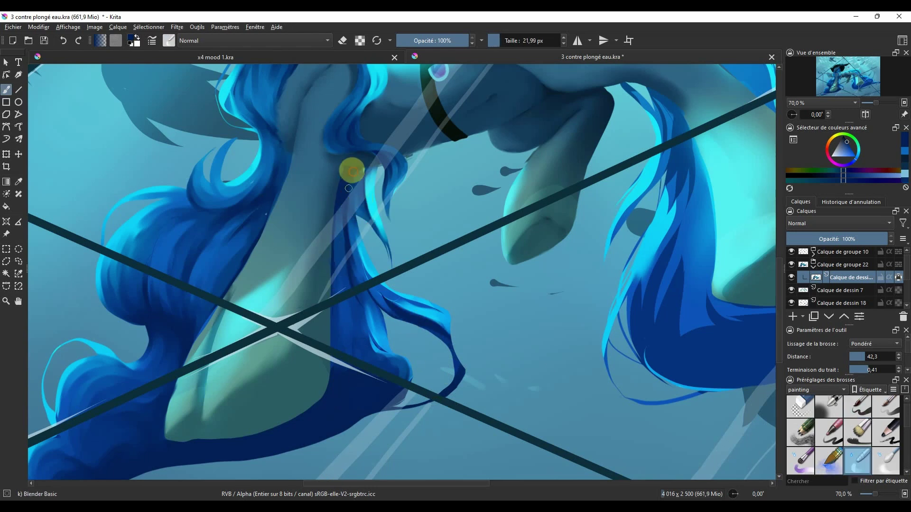
pyautogui.moveTo(448, 325)
pyautogui.mouseDown()
pyautogui.moveTo(366, 332)
pyautogui.moveTo(350, 362)
pyautogui.mouseUp()
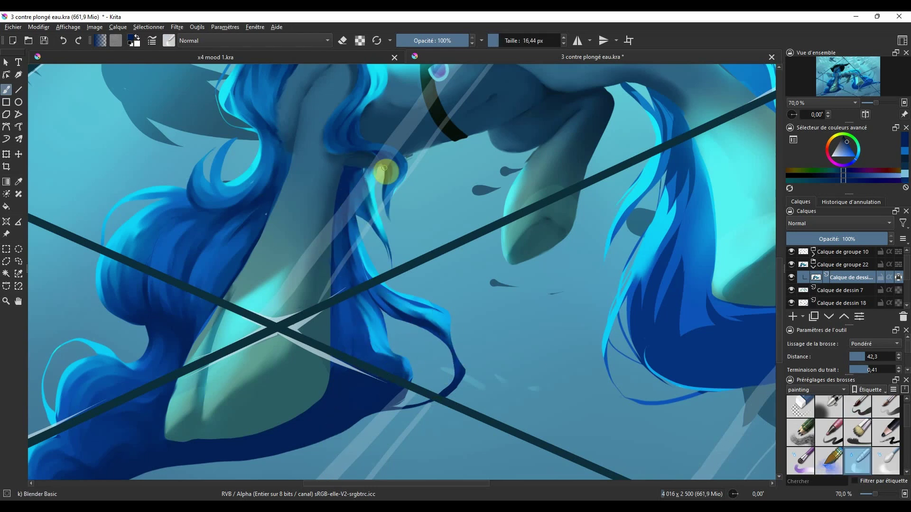
pyautogui.scroll(3, 412, 238)
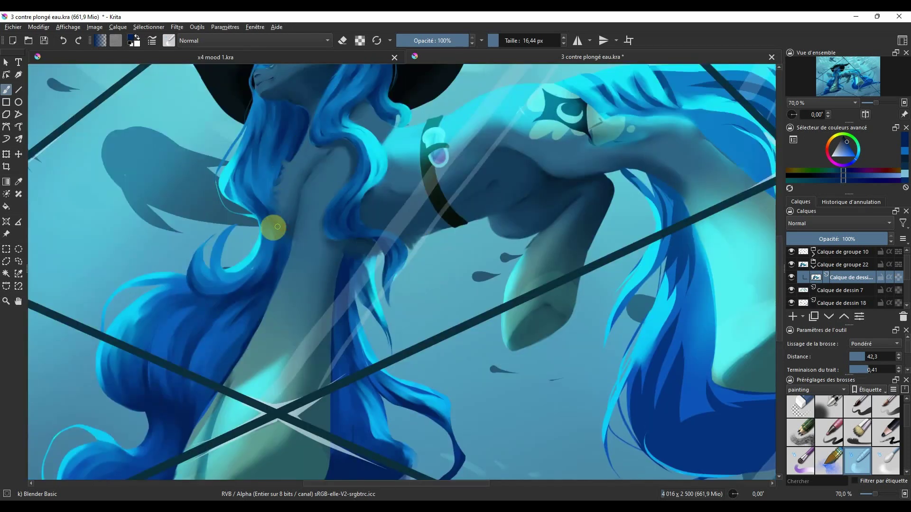
pyautogui.press('/')
pyautogui.scroll(-5, 401, 238)
# Paint smooth light teal strokes on the lower leg, replacing a rough first attempt
pyautogui.keyDown('ctrl'); pyautogui.click(278, 373); pyautogui.keyUp('ctrl')
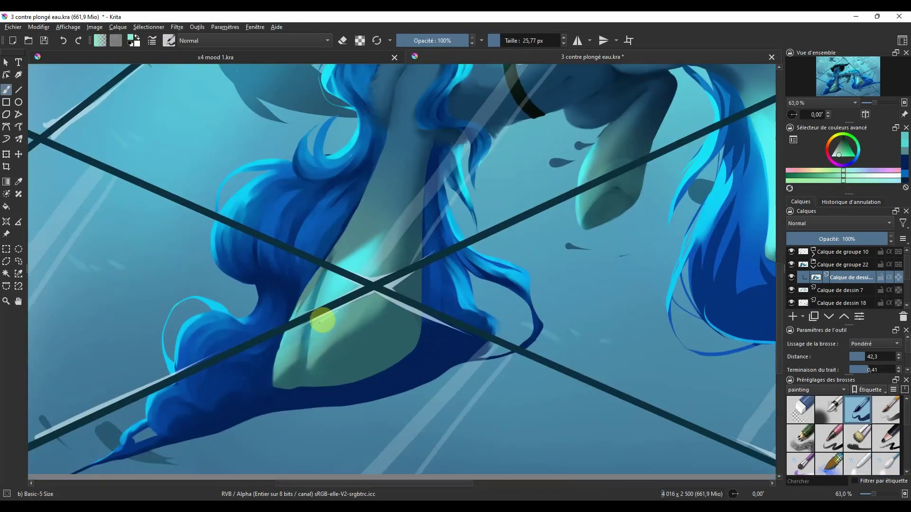
pyautogui.moveTo(320, 323); pyautogui.dragTo(350, 327)
pyautogui.hotkey('ctrl', 'z')
pyautogui.press('Insert')
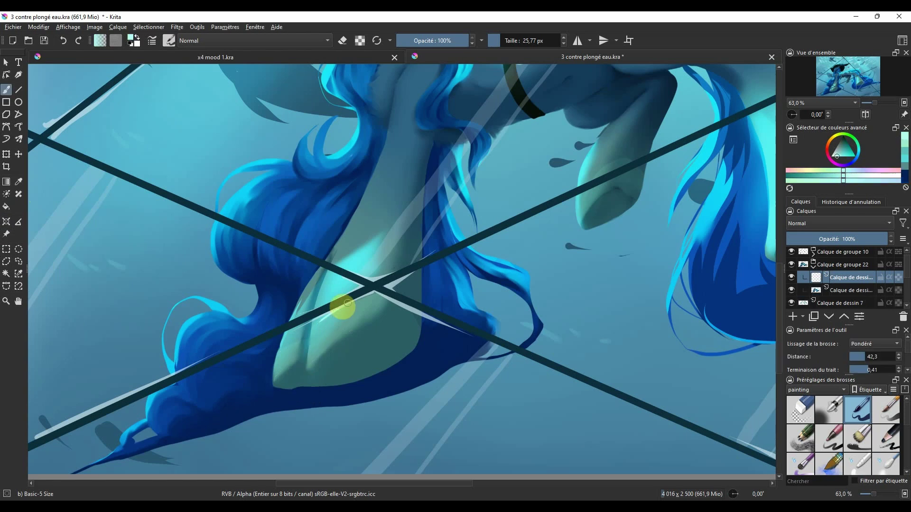
pyautogui.moveTo(282, 360); pyautogui.dragTo(339, 308)
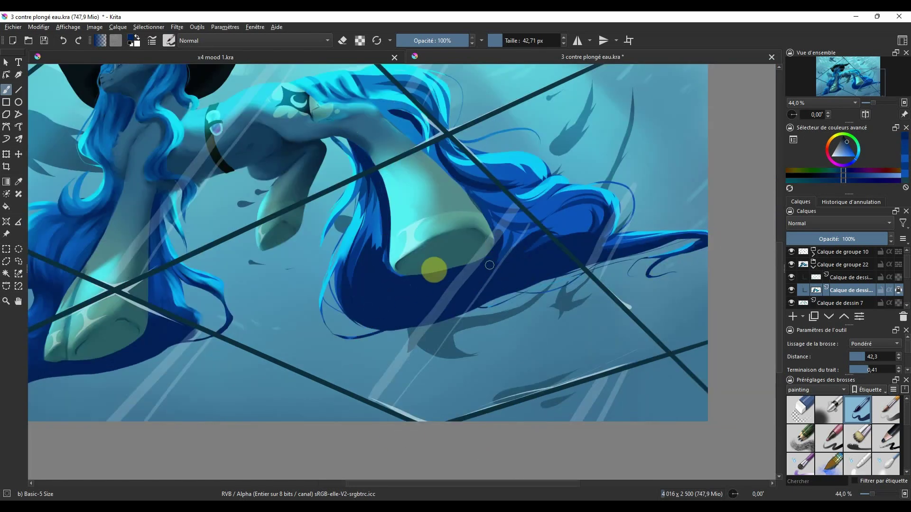
# Blend the mane around the hind legs with the Blender Basic and Blur presets
pyautogui.press('/')
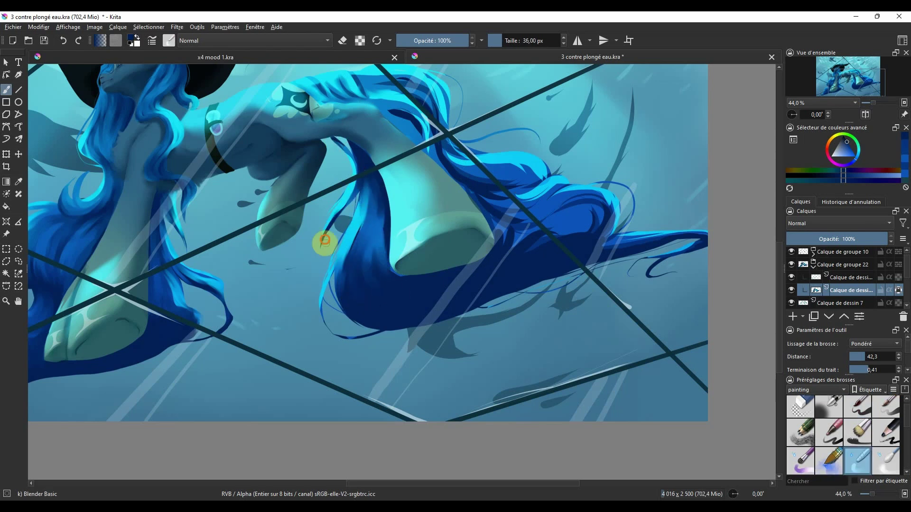
pyautogui.press('.')
pyautogui.moveTo(381, 262); pyautogui.dragTo(457, 271)
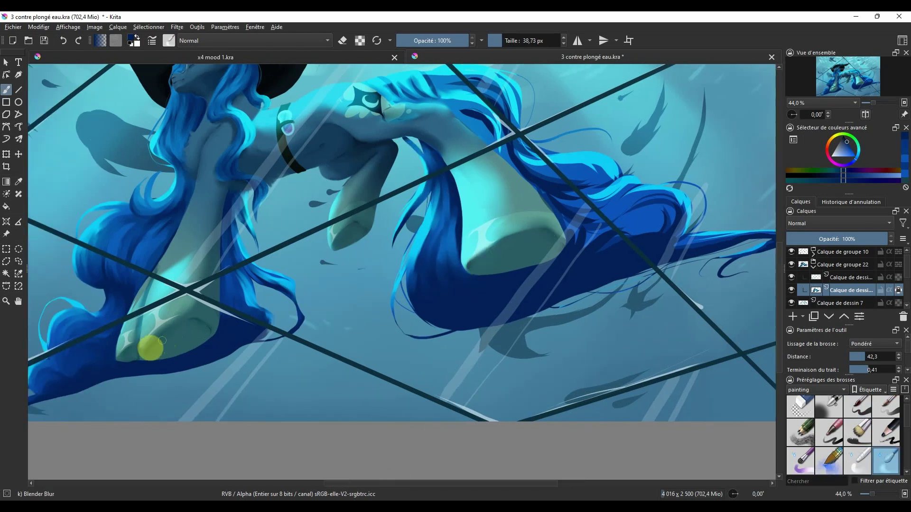
# Select the paint layer above and switch to the Blender Blur brush
pyautogui.click(816, 278)
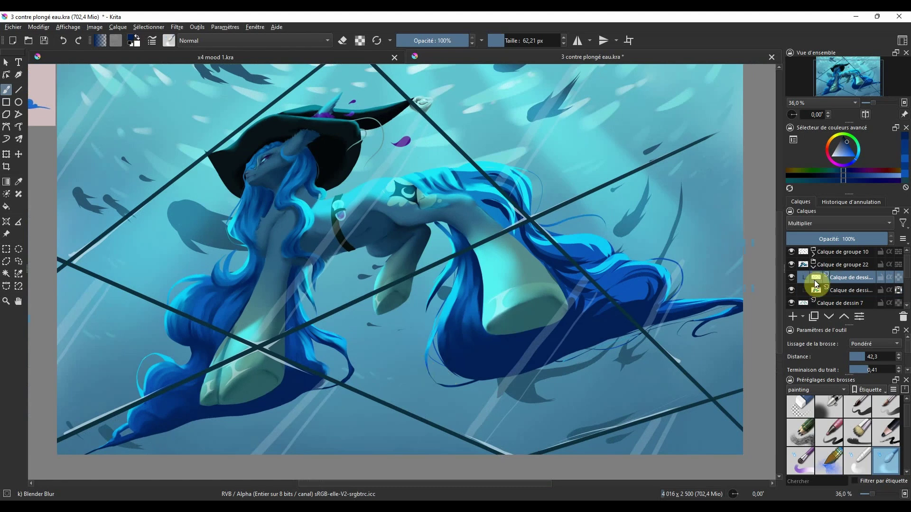
pyautogui.click(838, 153)
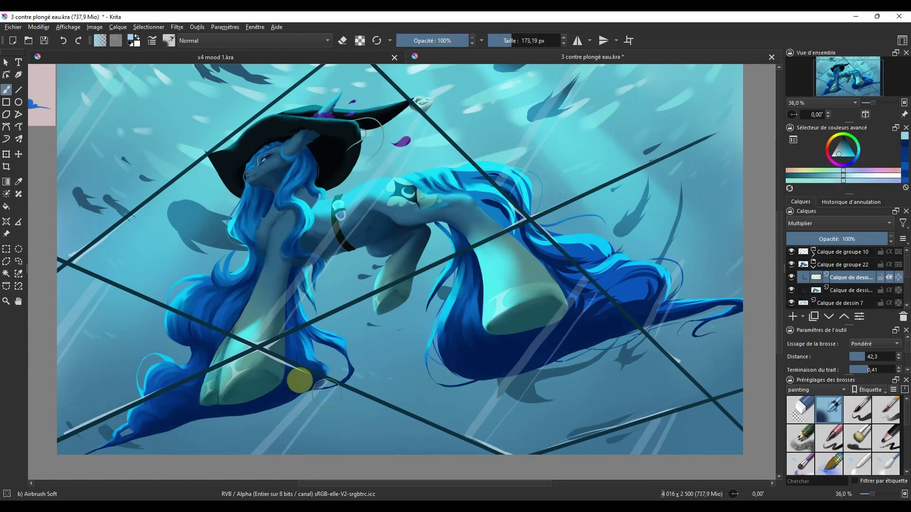
pyautogui.press('/')
pyautogui.scroll(3, 436, 266)
pyautogui.press('/')
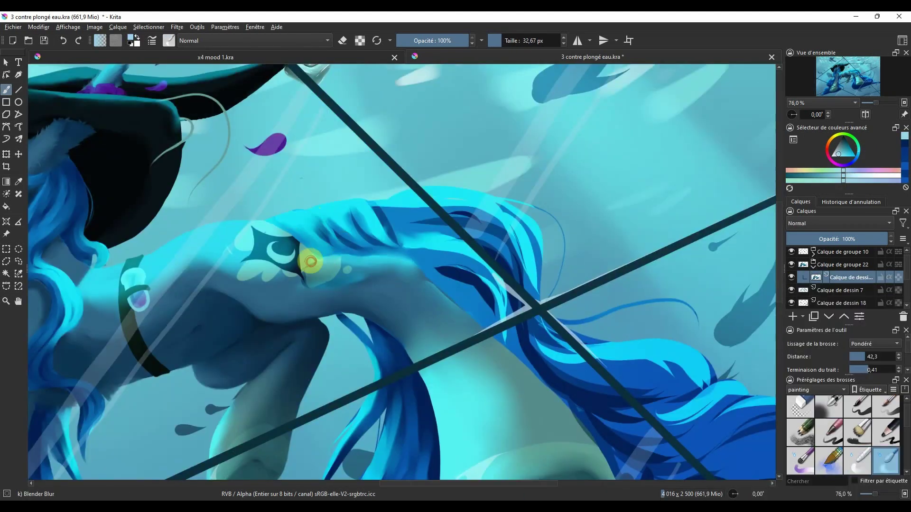
# Add a Multiply layer for shading and an Addition layer for the glow
pyautogui.press('Insert')
pyautogui.hotkey('alt', 'shift', 'm')
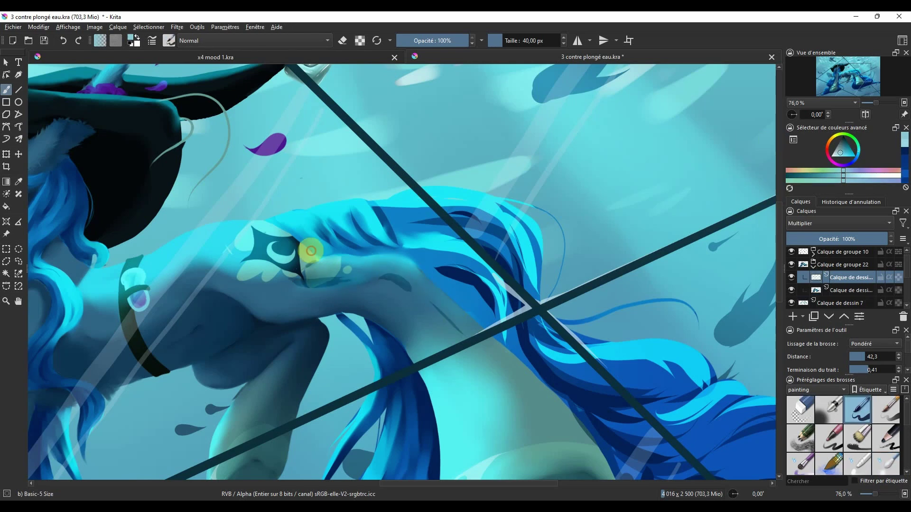
pyautogui.press('/')
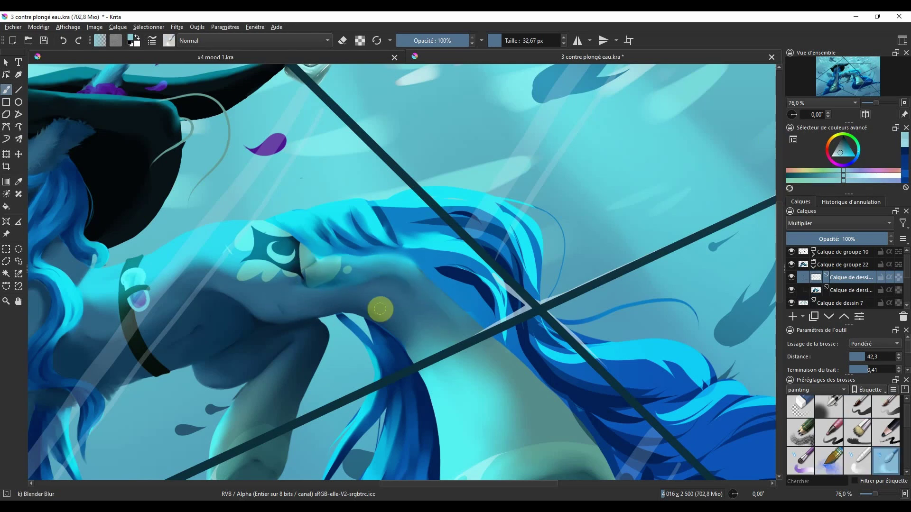
pyautogui.press('/')
pyautogui.press('Insert')
pyautogui.hotkey('alt', 'shift', 'a')
# Paint a light glow around the crescent flank marking and soften it with Blender Blur
pyautogui.moveTo(328, 266); pyautogui.dragTo(363, 260)
pyautogui.moveTo(258, 269); pyautogui.dragTo(149, 286)
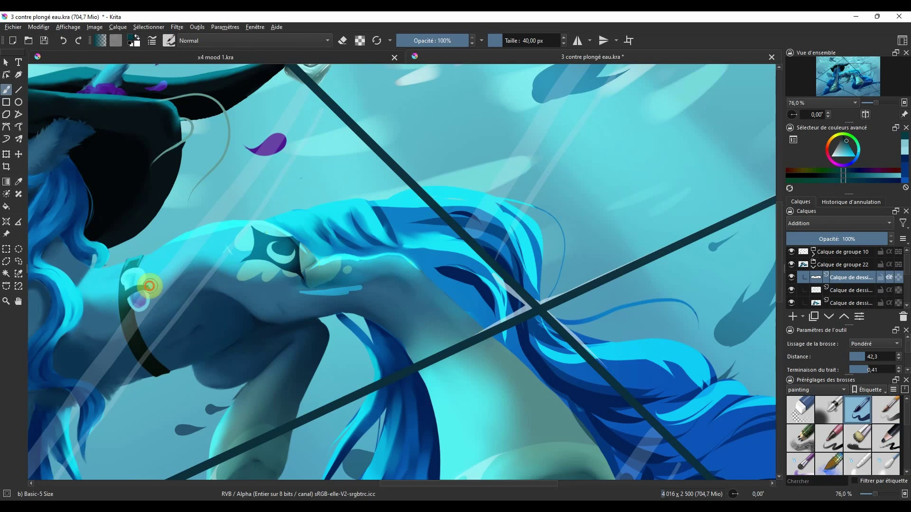
pyautogui.press('/')
pyautogui.moveTo(336, 301); pyautogui.dragTo(323, 294)
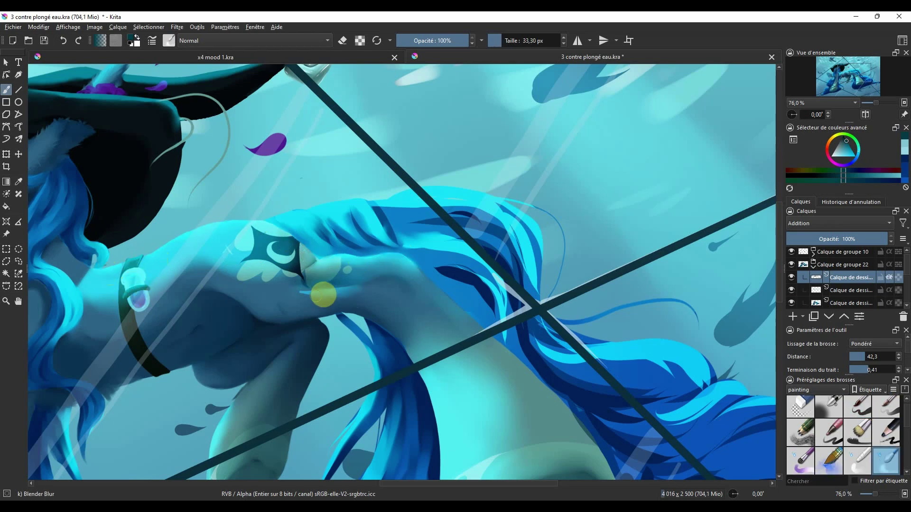
# Back on the normal paint layer, blend the mane edge along the back with a larger brush
pyautogui.press('pagedown')
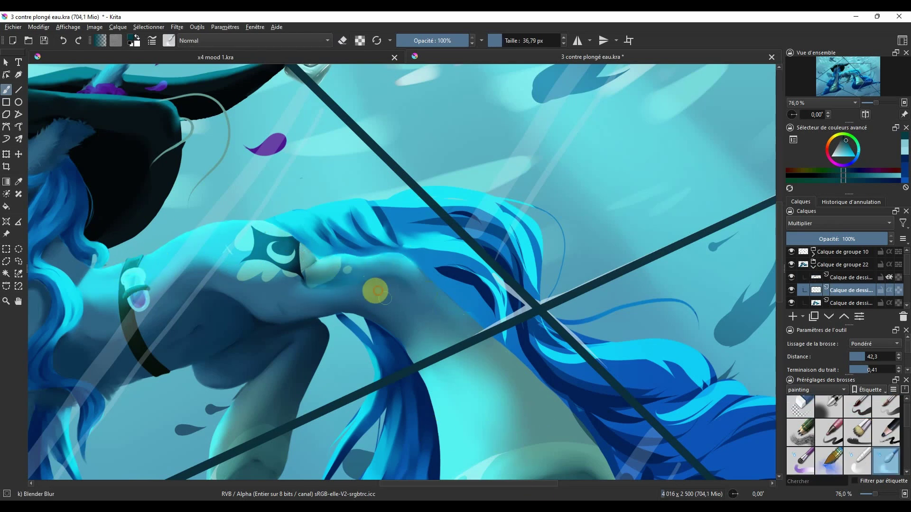
pyautogui.press('pageup')
pyautogui.press('/')
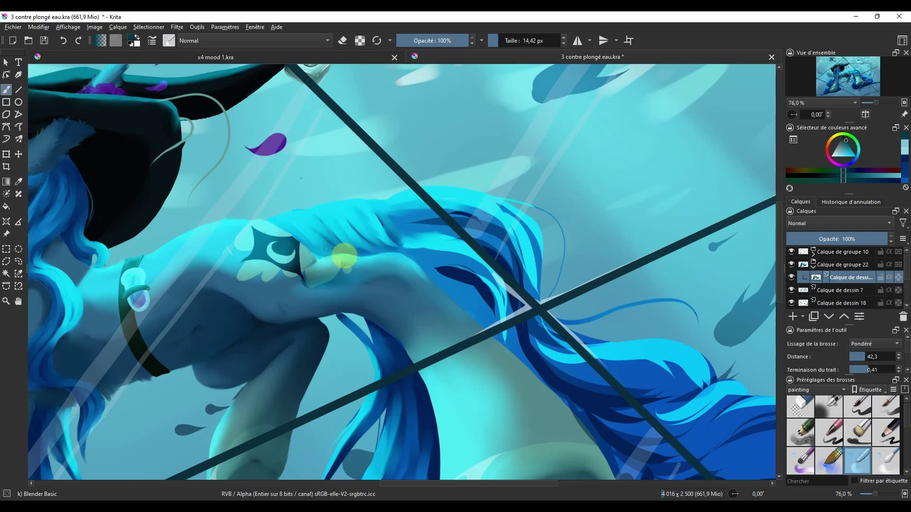
pyautogui.press(']')
pyautogui.press(']')
pyautogui.press(']')
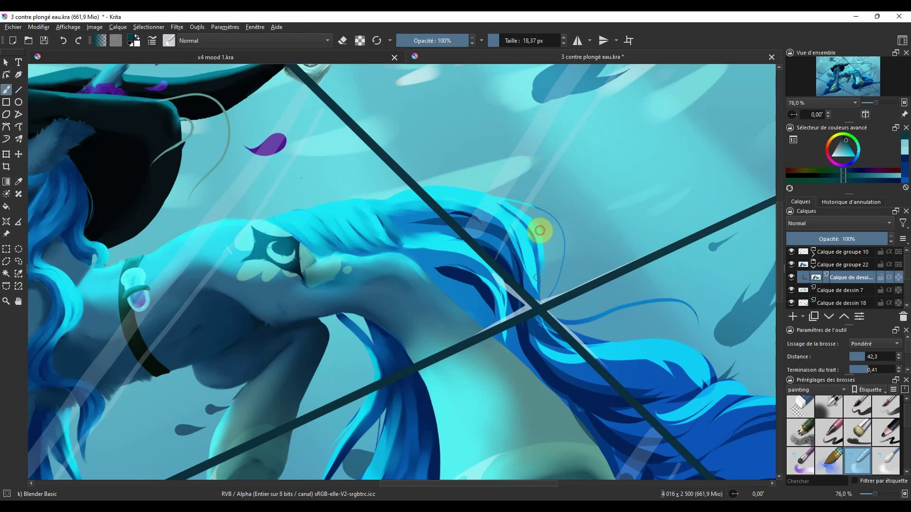
pyautogui.moveTo(504, 225)
pyautogui.mouseDown()
pyautogui.moveTo(430, 221)
pyautogui.moveTo(498, 312)
pyautogui.moveTo(509, 348)
pyautogui.mouseUp()
pyautogui.moveTo(477, 437); pyautogui.dragTo(309, 240)
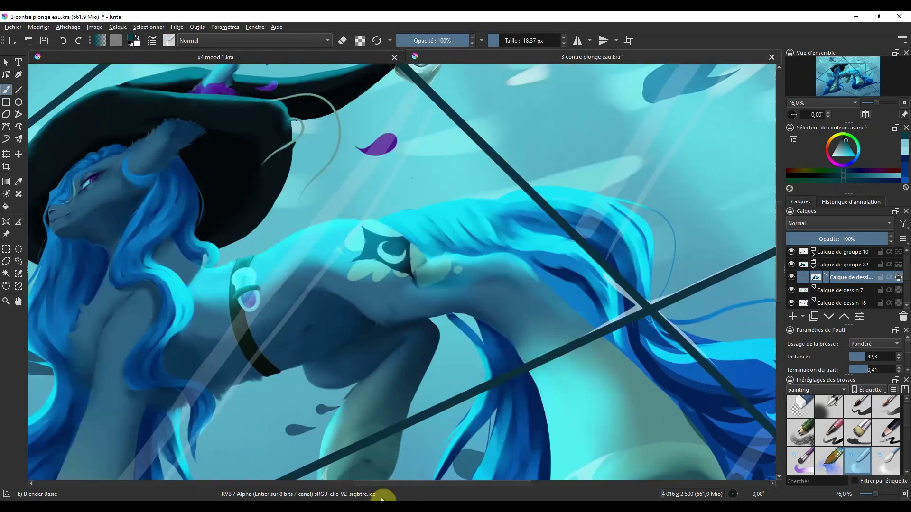
# Enlarge the blending brush and smooth the hair strands behind the hind leg
pyautogui.press(']')
pyautogui.press(']')
pyautogui.press(']')
pyautogui.scroll(-3, 384, 349)
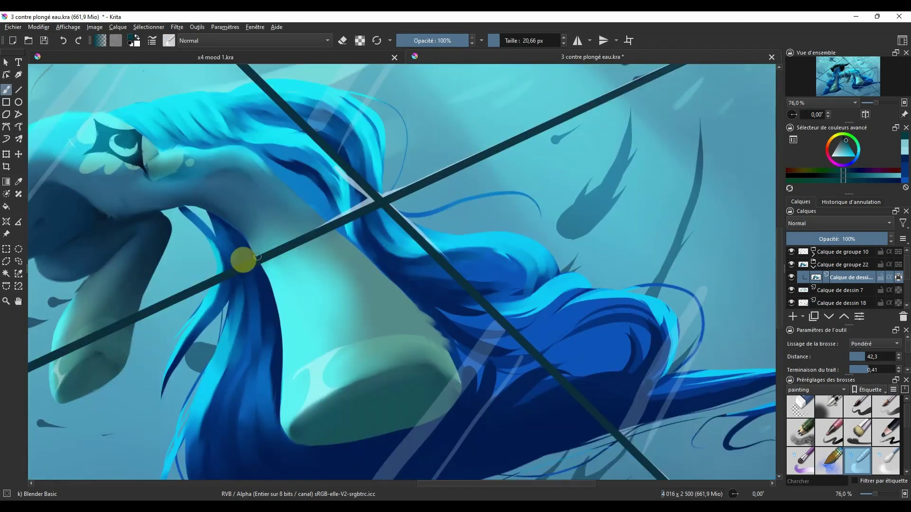
pyautogui.press(']')
pyautogui.press(']')
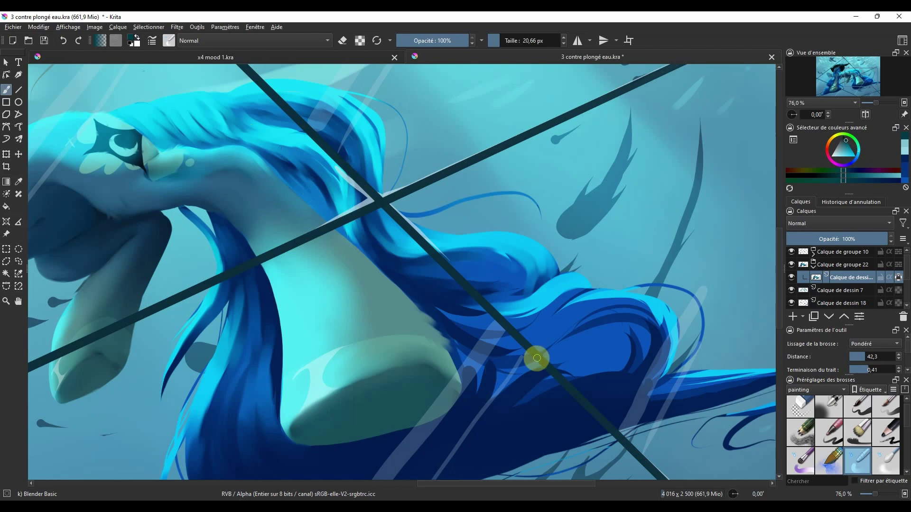
pyautogui.moveTo(535, 358)
pyautogui.mouseDown()
pyautogui.moveTo(644, 381)
pyautogui.moveTo(560, 352)
pyautogui.moveTo(484, 401)
pyautogui.moveTo(572, 373)
pyautogui.moveTo(460, 411)
pyautogui.moveTo(561, 284)
pyautogui.mouseUp()
# With a smaller brush, extend the tail hair strand to the right canvas edge
pyautogui.press('[')
pyautogui.hscroll(5, 672, 322)
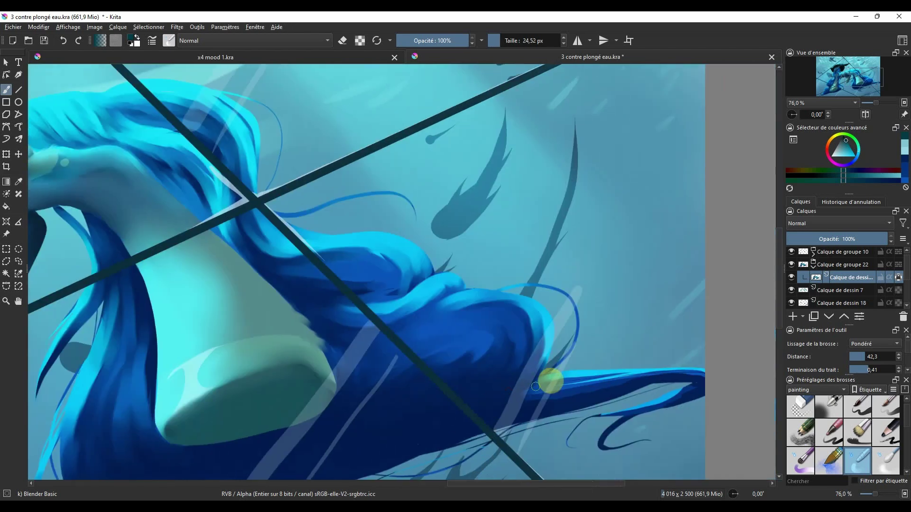
pyautogui.press('[')
pyautogui.moveTo(693, 379)
pyautogui.mouseDown()
pyautogui.moveTo(590, 376)
pyautogui.moveTo(705, 389)
pyautogui.mouseUp()
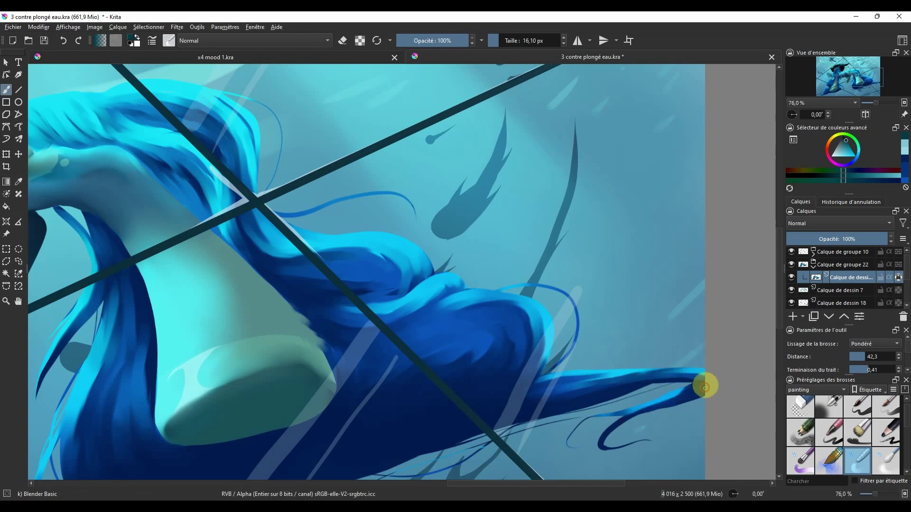
pyautogui.scroll(-3, 477, 351)
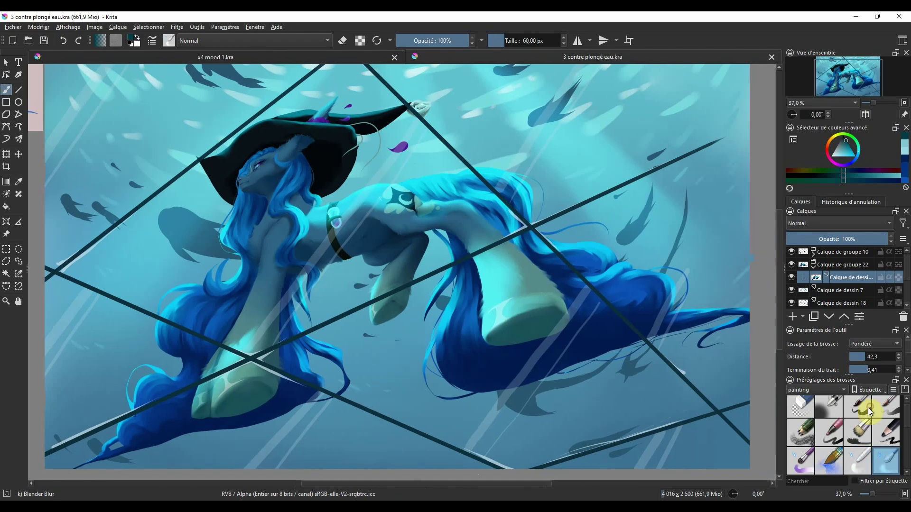
# Switch to a hard round brush and sample dark blue and cyan tones from the mane
pyautogui.rightClick(216, 306)
pyautogui.scroll(5, 367, 229)
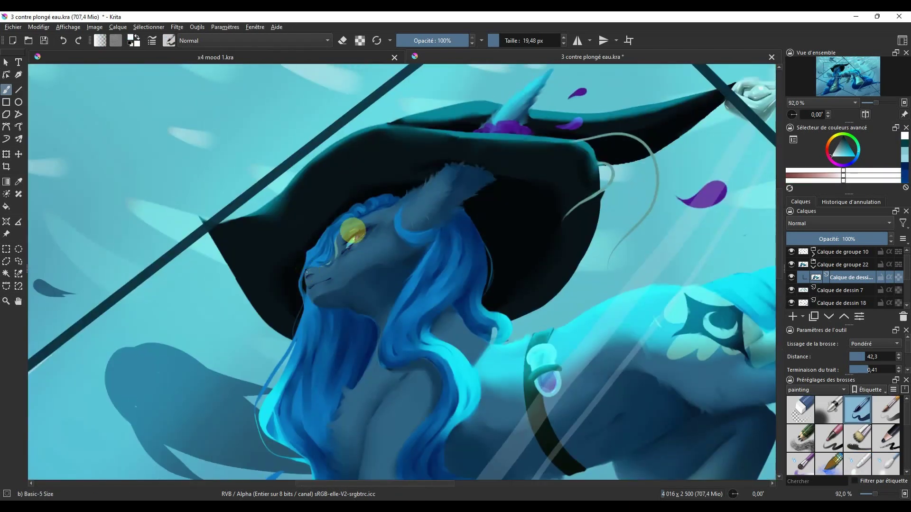
pyautogui.moveTo(352, 231)
pyautogui.mouseDown()
pyautogui.moveTo(393, 218)
pyautogui.moveTo(466, 368)
pyautogui.moveTo(332, 228)
pyautogui.moveTo(434, 288)
pyautogui.mouseUp()
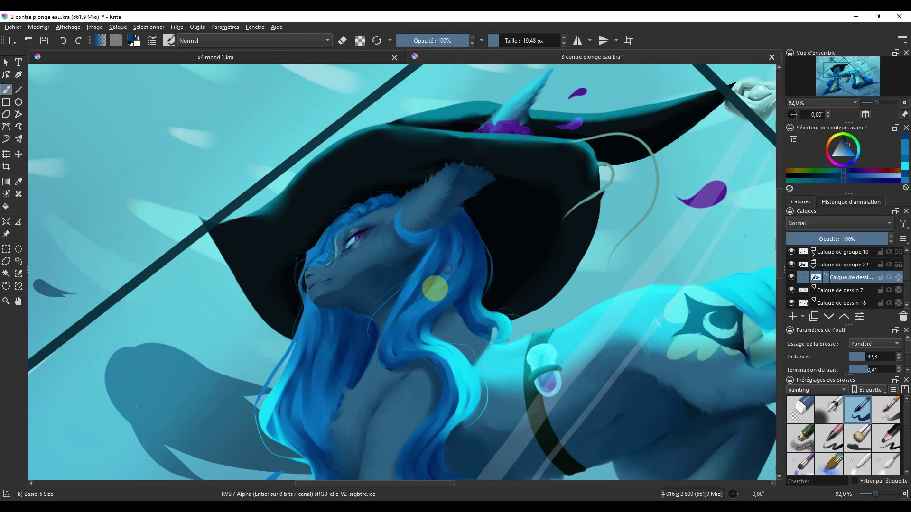
pyautogui.scroll(-3, 420, 239)
pyautogui.moveTo(274, 295); pyautogui.dragTo(470, 285)
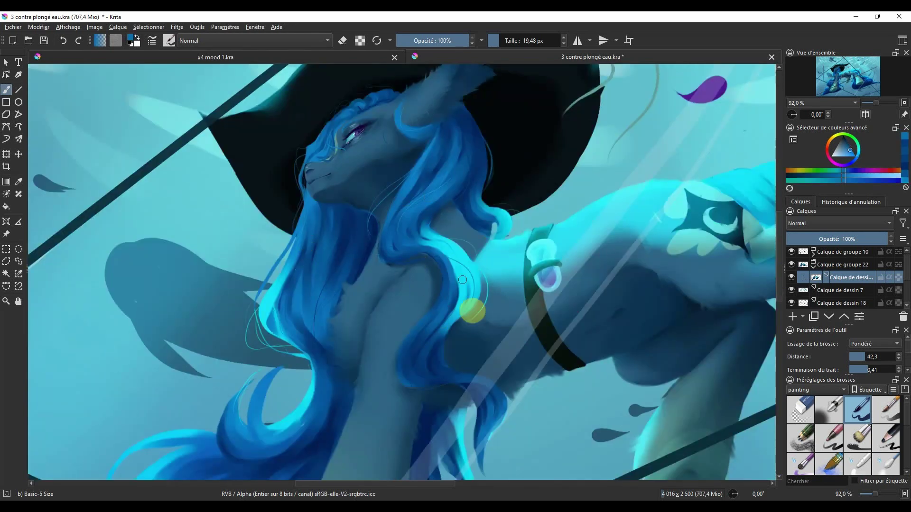
pyautogui.scroll(-6, 470, 285)
pyautogui.moveTo(301, 164); pyautogui.dragTo(505, 163)
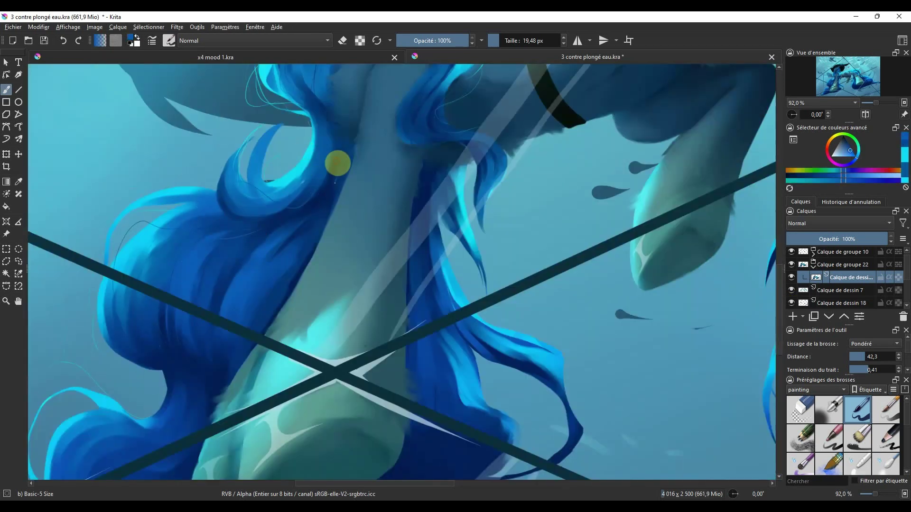
pyautogui.scroll(-3, 441, 150)
pyautogui.moveTo(441, 149); pyautogui.dragTo(515, 339)
pyautogui.scroll(-3, 514, 339)
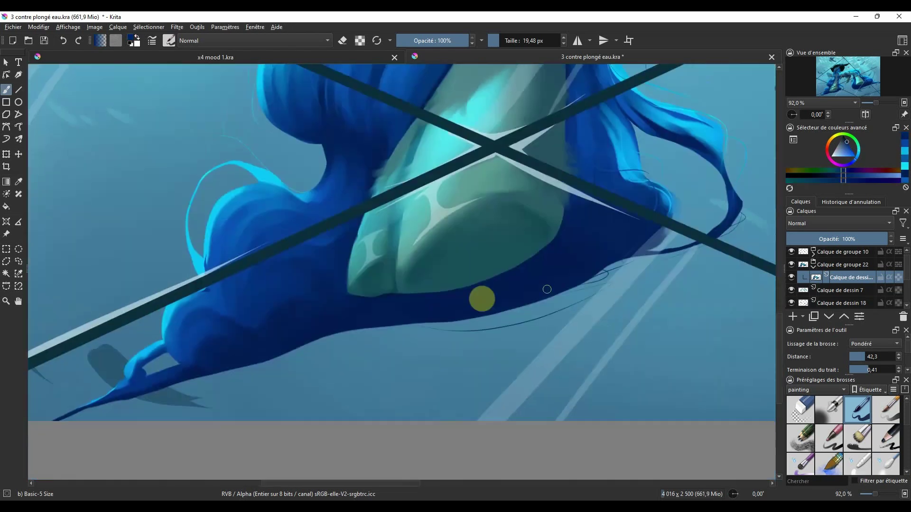
pyautogui.scroll(3, 500, 312)
pyautogui.scroll(-2, 444, 325)
pyautogui.moveTo(337, 256)
pyautogui.mouseDown()
pyautogui.moveTo(355, 447)
pyautogui.moveTo(432, 229)
pyautogui.mouseUp()
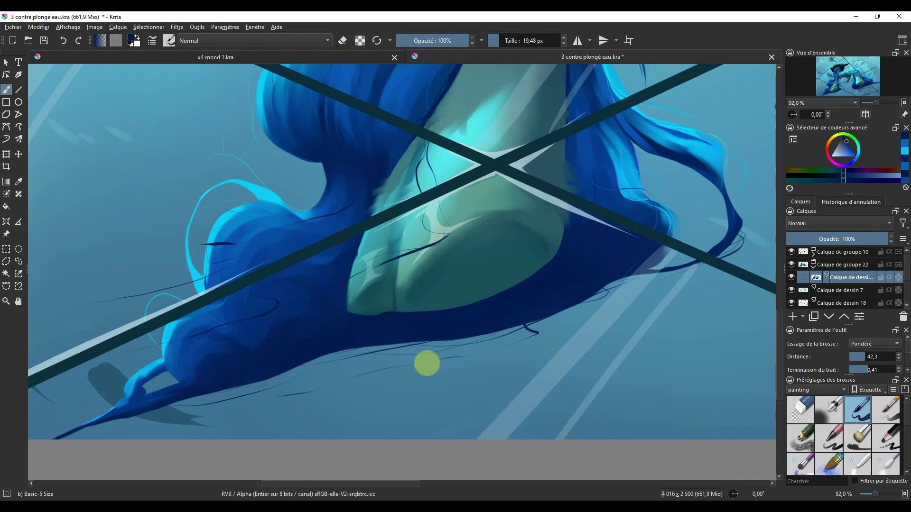
pyautogui.keyDown('ctrl'); pyautogui.scroll(-5, 427, 364); pyautogui.keyUp('ctrl')
pyautogui.keyDown('ctrl'); pyautogui.scroll(5, 240, 301); pyautogui.keyUp('ctrl')
pyautogui.keyDown('ctrl'); pyautogui.click(398, 170); pyautogui.keyUp('ctrl')
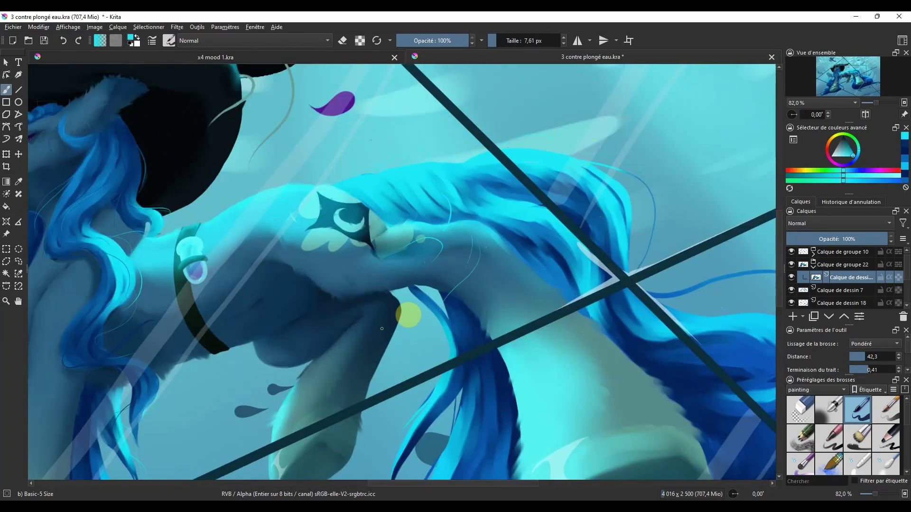
# Sample a dark blue and paint thin dark blue strands through the mane
pyautogui.hscroll(5, 562, 349)
pyautogui.scroll(-4, 767, 294)
pyautogui.keyDown('ctrl'); pyautogui.click(610, 269); pyautogui.keyUp('ctrl')
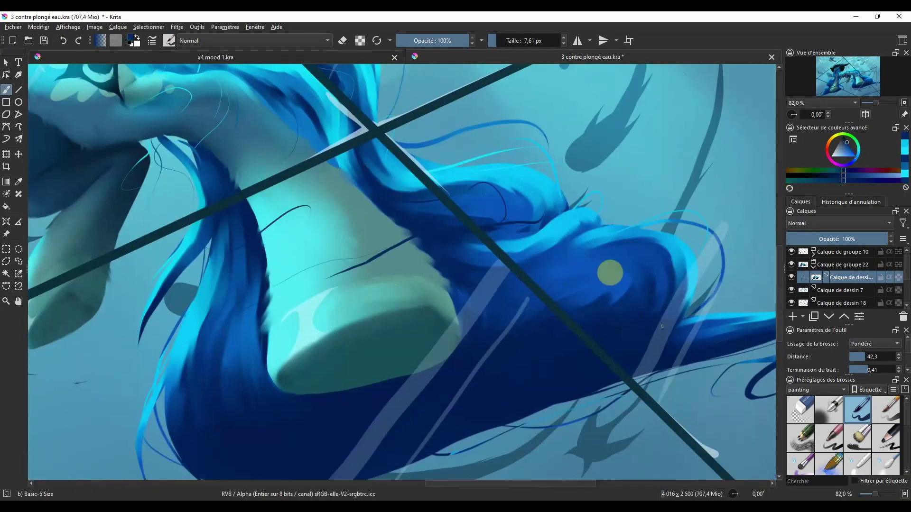
pyautogui.moveTo(512, 342); pyautogui.dragTo(390, 407)
pyautogui.moveTo(212, 227); pyautogui.dragTo(179, 304)
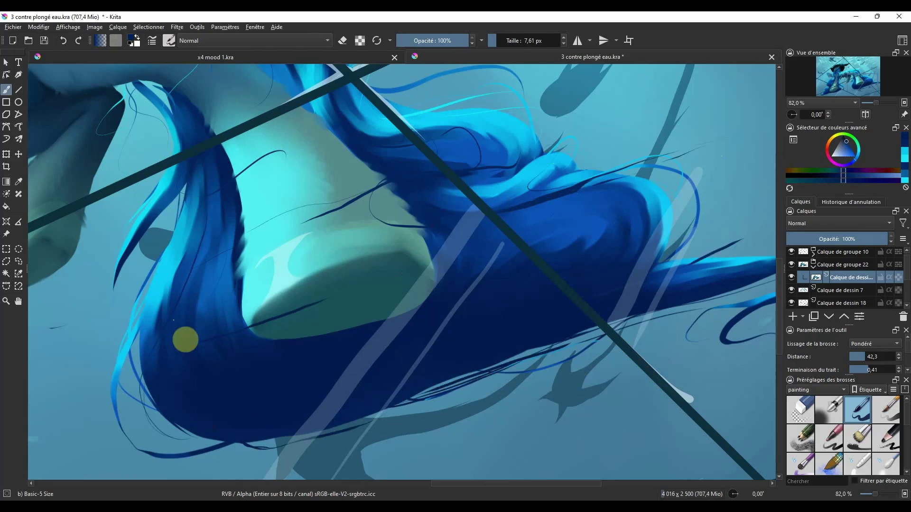
pyautogui.hscroll(5, 292, 362)
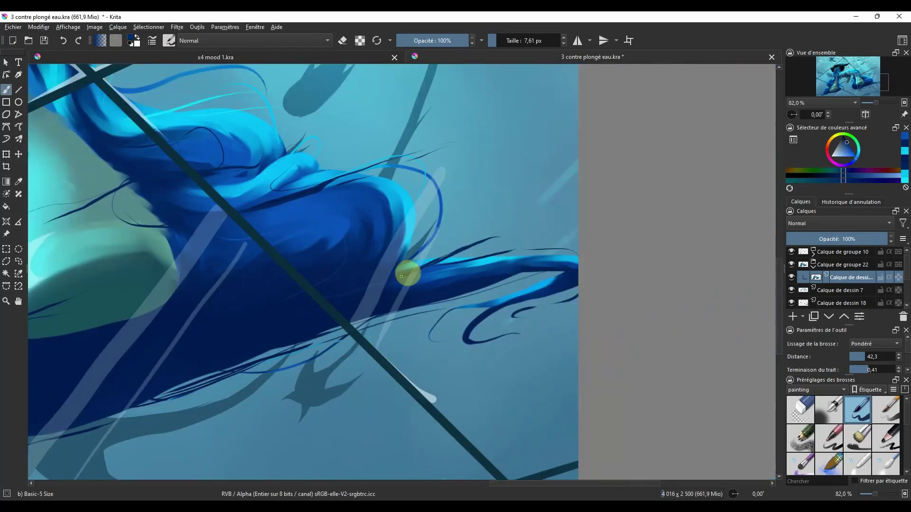
pyautogui.scroll(-5, 573, 283)
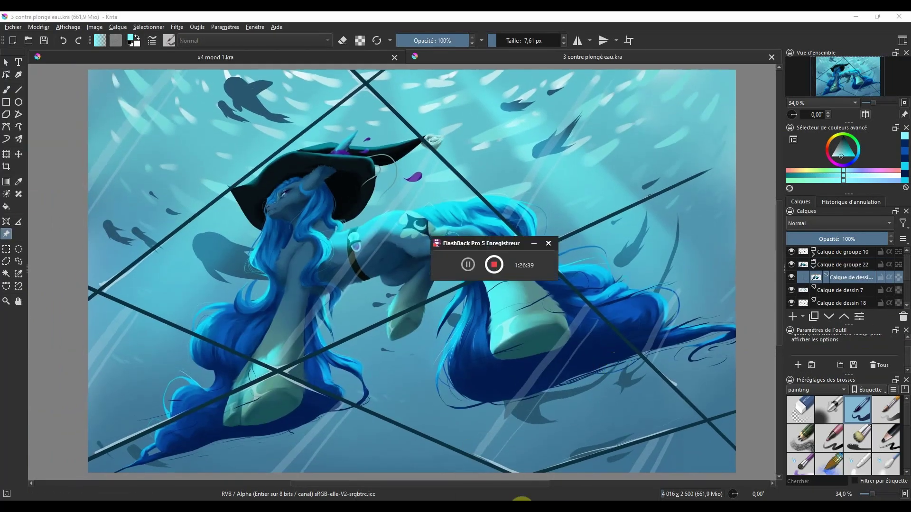
# Pick a light cyan from the water, select Calque de dessin 18 and the Basic-5 Size brush
pyautogui.click(794, 459)
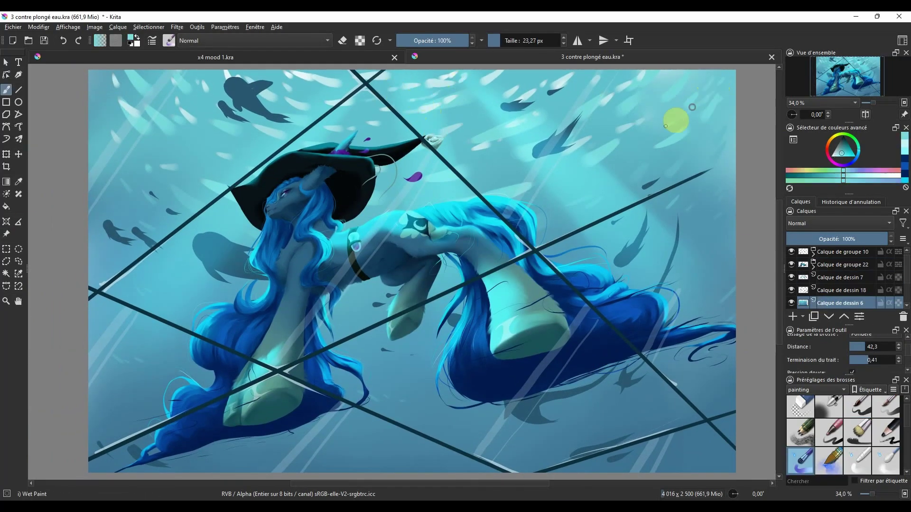
pyautogui.keyDown('ctrl'); pyautogui.click(707, 240); pyautogui.keyUp('ctrl')
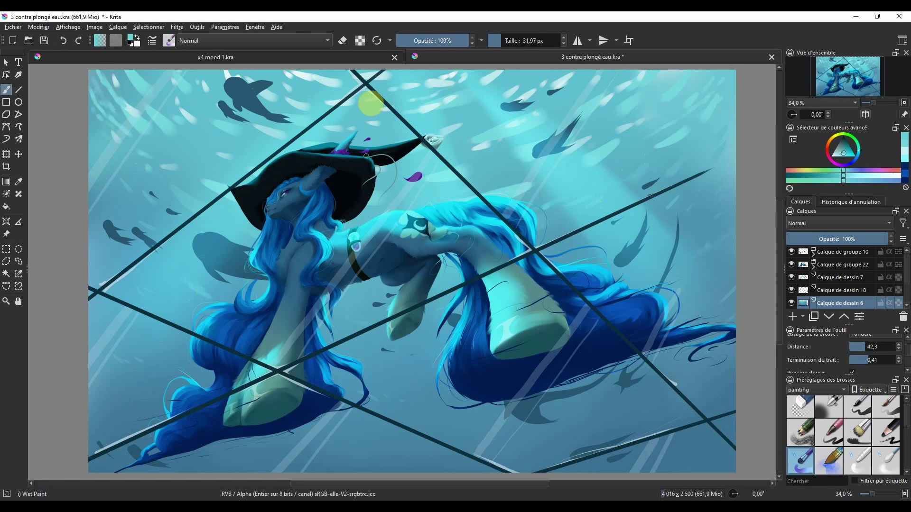
pyautogui.moveTo(371, 104); pyautogui.dragTo(285, 72)
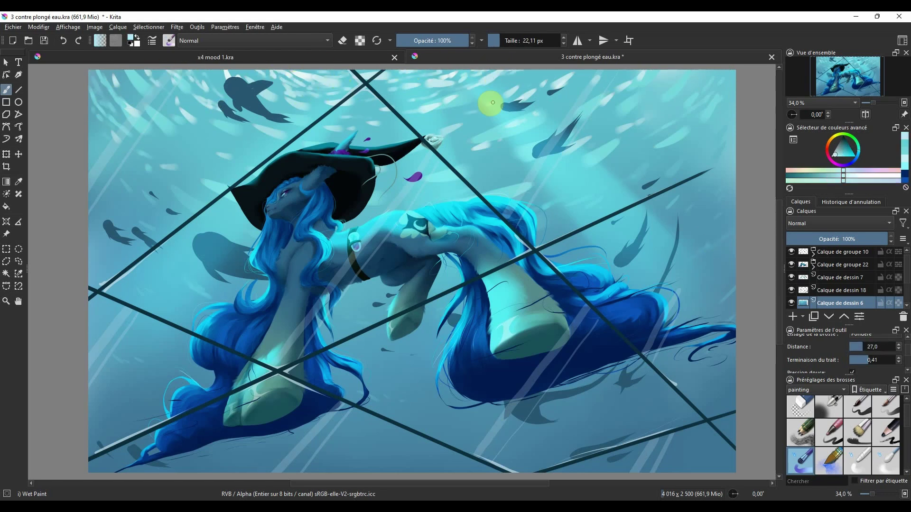
pyautogui.keyDown('ctrl'); pyautogui.click(484, 128); pyautogui.keyUp('ctrl')
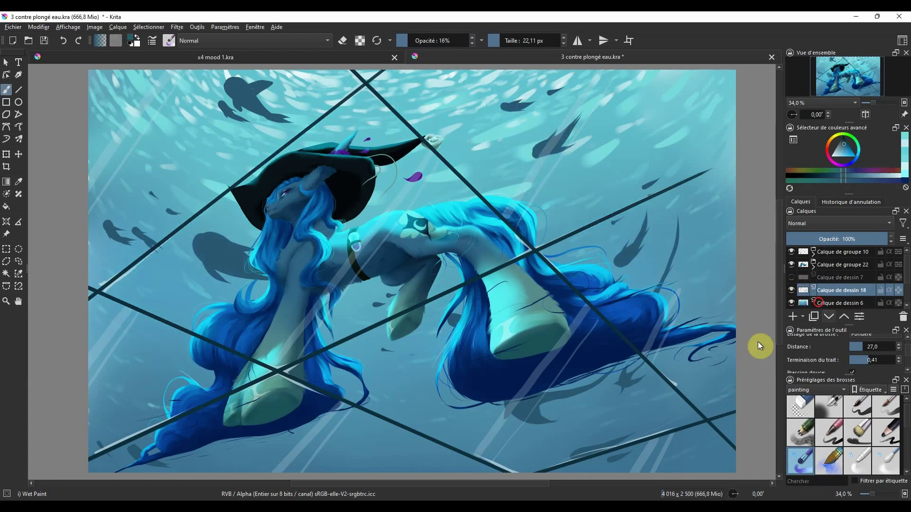
pyautogui.scroll(-1, 821, 280)
pyautogui.click(835, 276)
pyautogui.press('/')
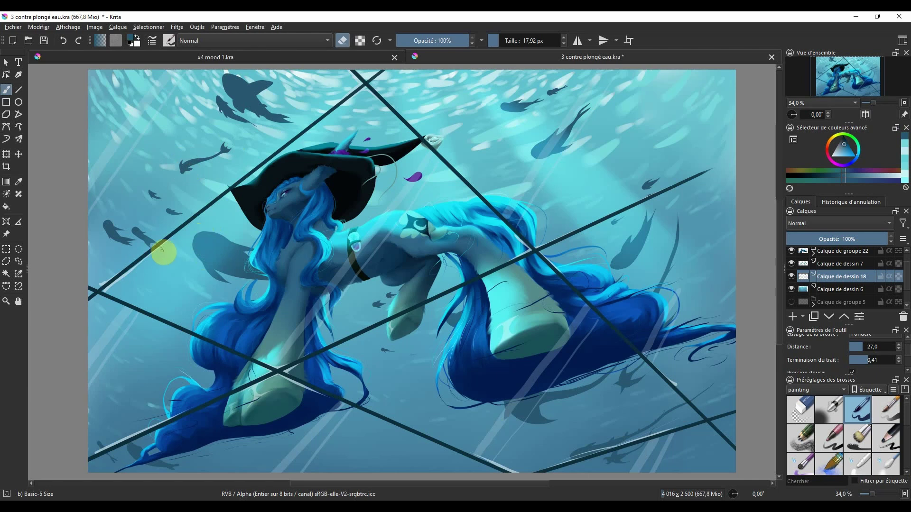
# Paint dark fish along the bottom edge and top-right corner, undoing a stray stroke
pyautogui.press('e')
pyautogui.moveTo(470, 468); pyautogui.dragTo(371, 462)
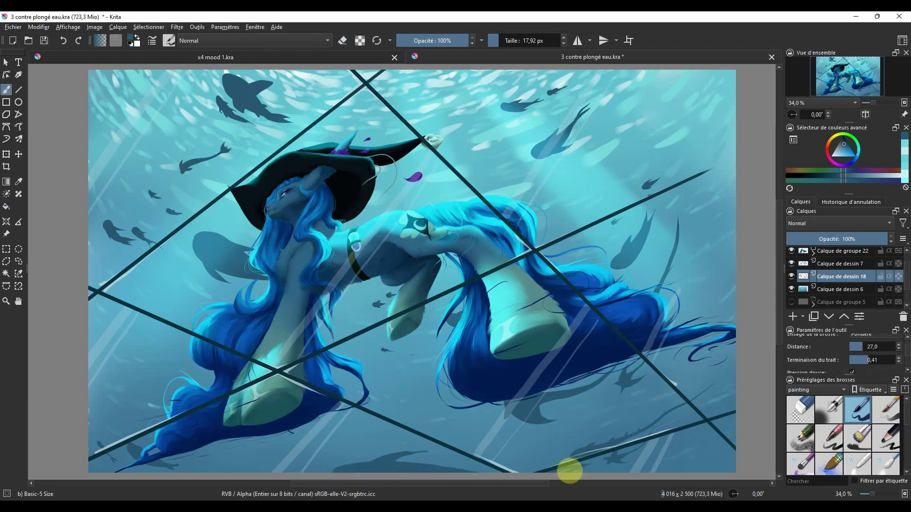
pyautogui.moveTo(709, 67); pyautogui.dragTo(747, 92)
pyautogui.moveTo(724, 155); pyautogui.dragTo(717, 189)
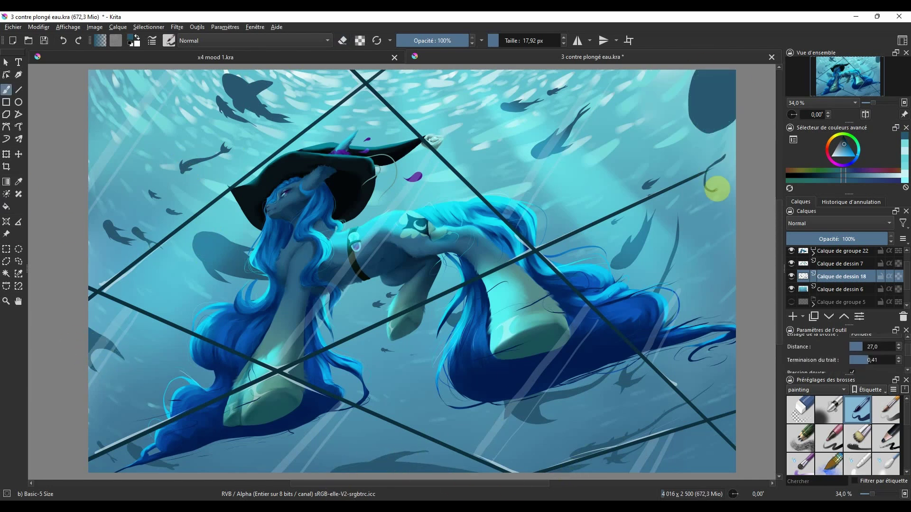
pyautogui.hotkey('ctrl', 'z')
# Put the fish layer into a new group and paint more dark fish at left and bottom
pyautogui.rightClick(837, 276)
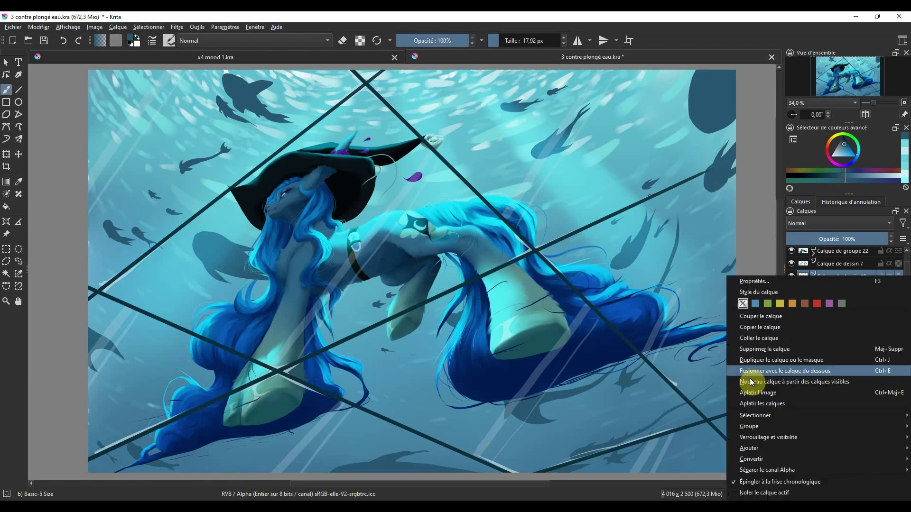
pyautogui.click(753, 377)
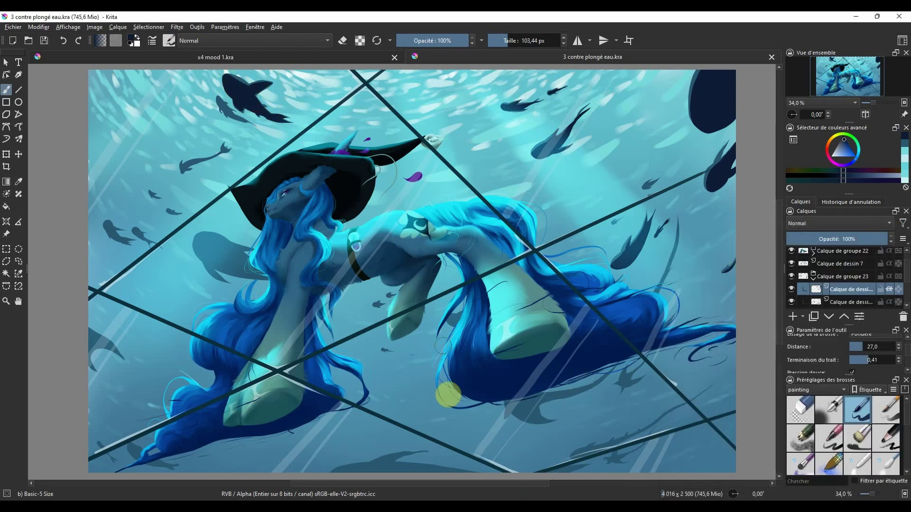
pyautogui.moveTo(227, 147); pyautogui.dragTo(182, 165)
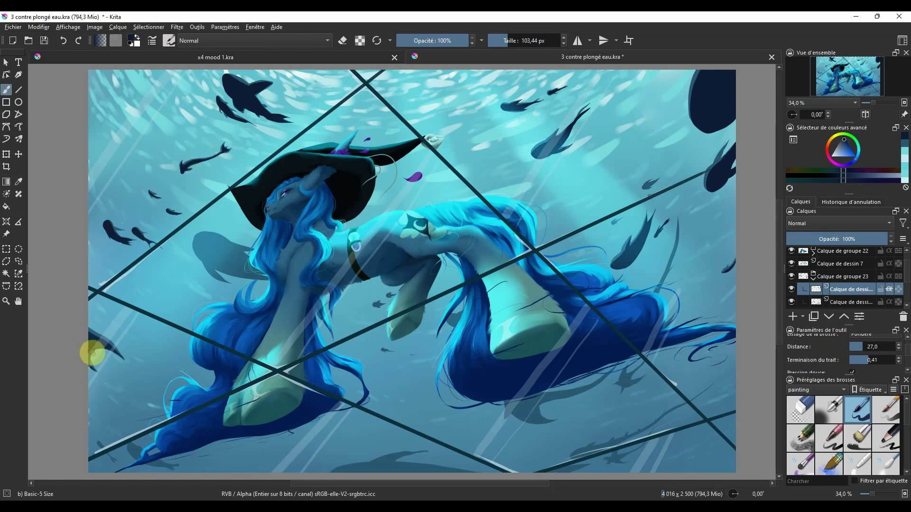
pyautogui.moveTo(375, 469); pyautogui.dragTo(665, 420)
pyautogui.moveTo(522, 407); pyautogui.dragTo(527, 409)
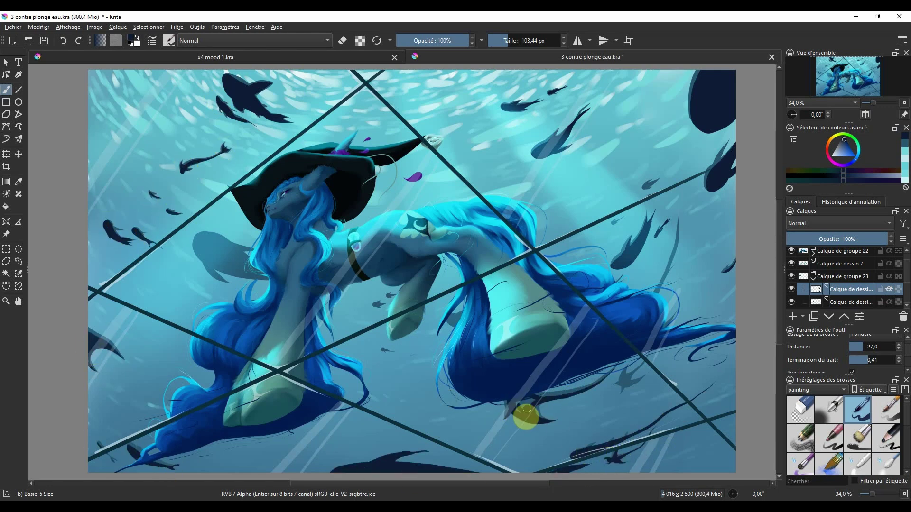
# Apply a Gaussian blur to the fish layer
pyautogui.press('F3')
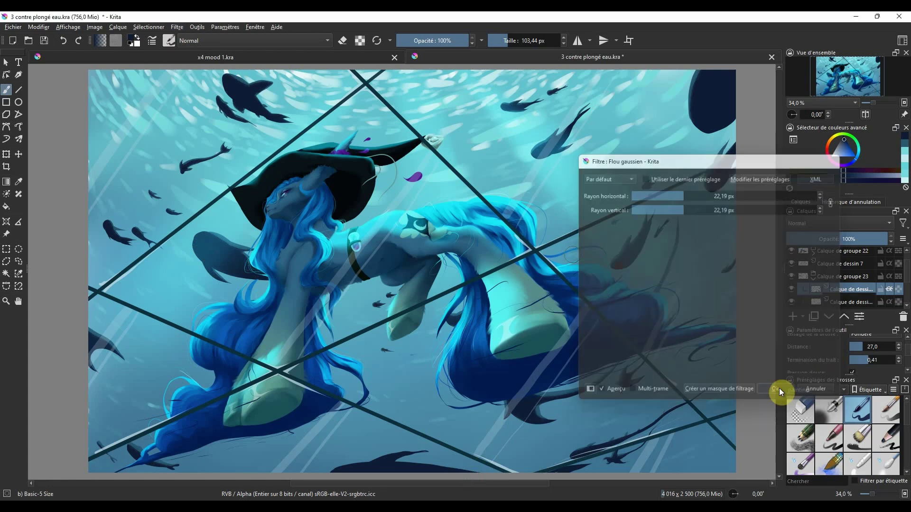
pyautogui.click(781, 391)
pyautogui.scroll(2, 838, 275)
# On Multiply layer Calque de dessin 23, paint dark shadows across body, hair and legs, redoing once
pyautogui.click(841, 266)
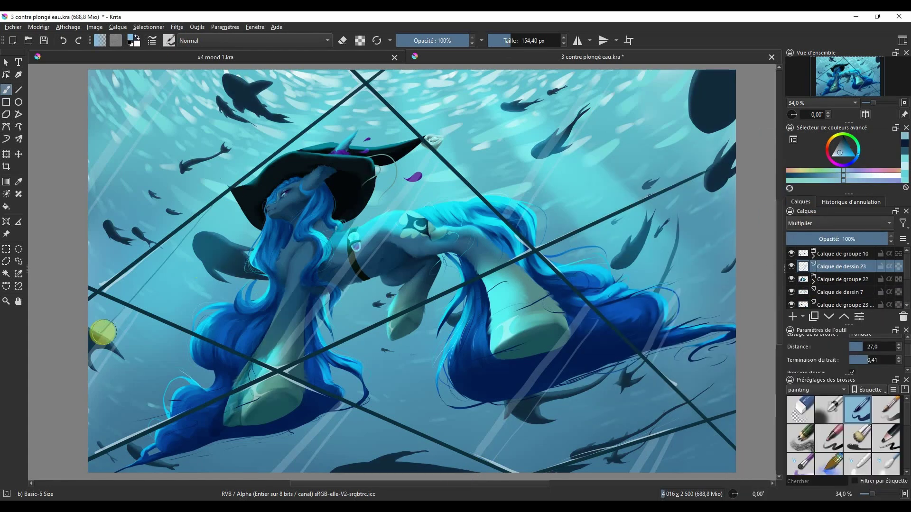
pyautogui.moveTo(212, 438)
pyautogui.mouseDown()
pyautogui.moveTo(278, 273)
pyautogui.moveTo(340, 342)
pyautogui.moveTo(488, 301)
pyautogui.moveTo(551, 315)
pyautogui.mouseUp()
pyautogui.hotkey('ctrl', 'z')
pyautogui.hotkey('ctrl', 'z')
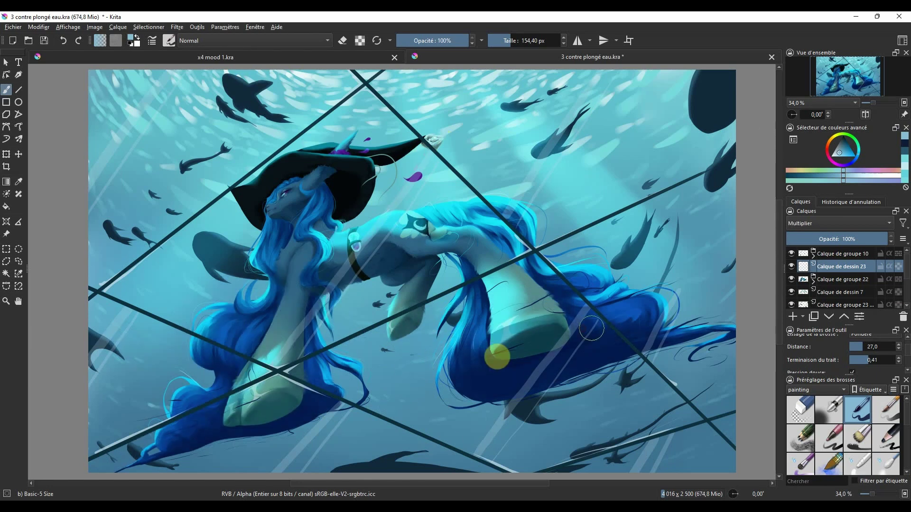
pyautogui.moveTo(409, 384)
pyautogui.mouseDown()
pyautogui.moveTo(332, 223)
pyautogui.moveTo(240, 285)
pyautogui.moveTo(519, 300)
pyautogui.mouseUp()
pyautogui.press('e')
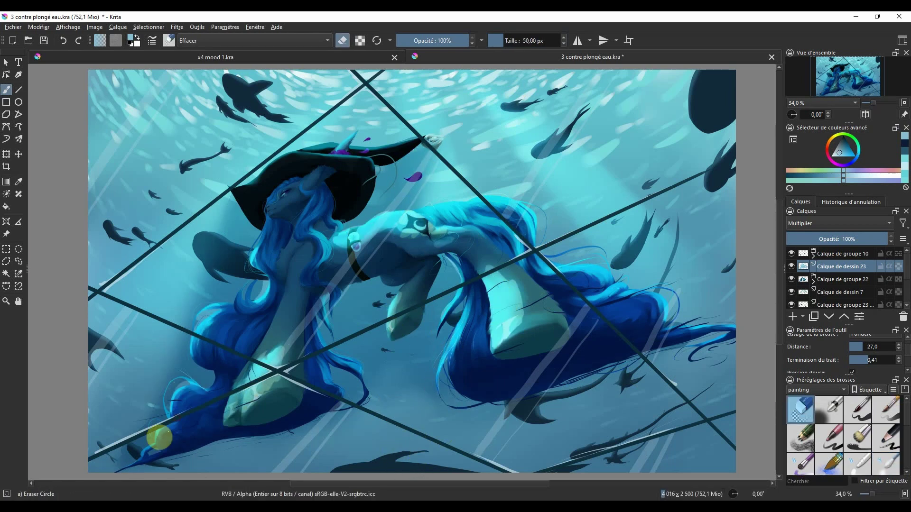
pyautogui.press('/')
pyautogui.moveTo(507, 41); pyautogui.dragTo(520, 42)
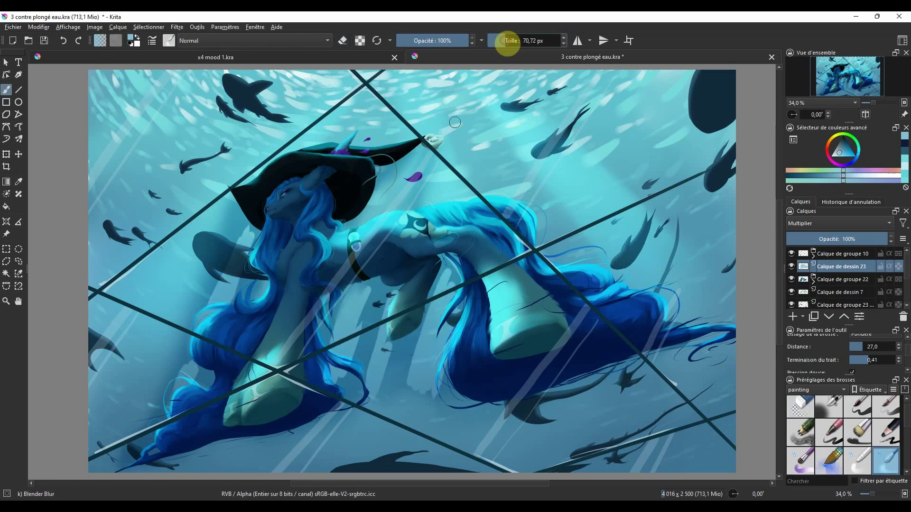
# Soften and trim the shadows, alternating Blender Blur and Eraser Circle at varied sizes
pyautogui.moveTo(502, 41); pyautogui.dragTo(496, 41)
pyautogui.press('/')
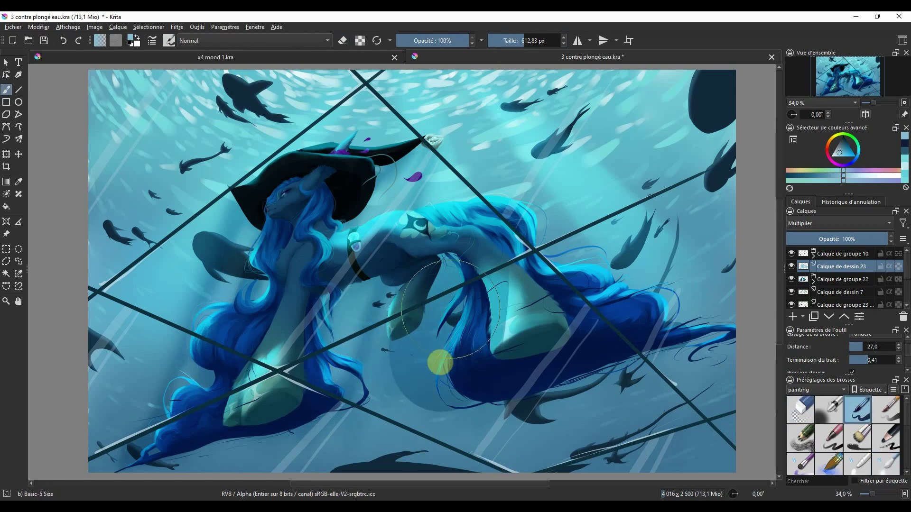
pyautogui.press('/')
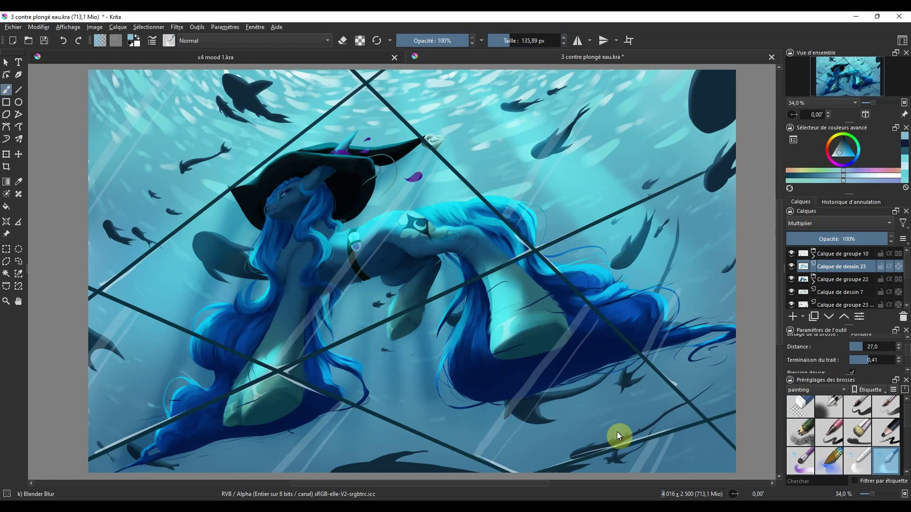
pyautogui.moveTo(517, 41); pyautogui.dragTo(524, 41)
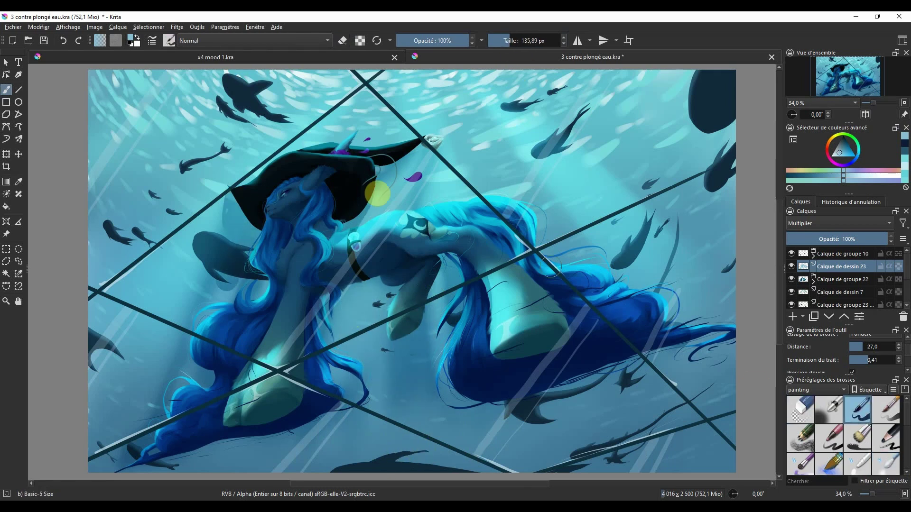
pyautogui.press('/')
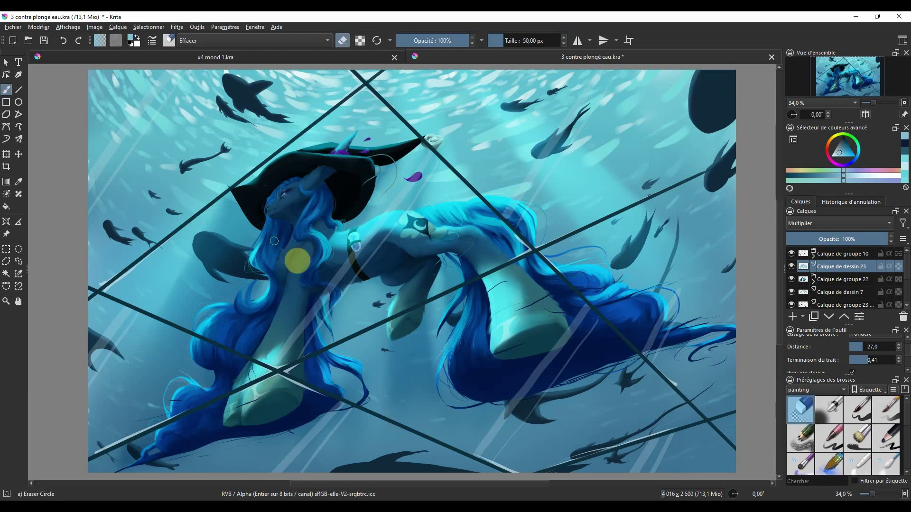
pyautogui.press('/')
# Add a grouped new highlight layer and pick a lighter colour for the rim highlights
pyautogui.press('Insert')
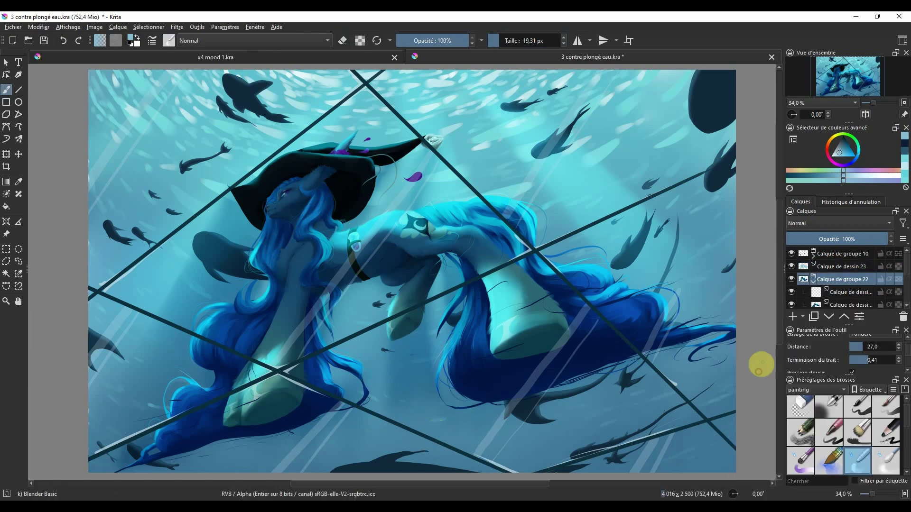
pyautogui.keyDown('ctrl'); pyautogui.click(398, 208); pyautogui.keyUp('ctrl')
pyautogui.hotkey('ctrl', 'g')
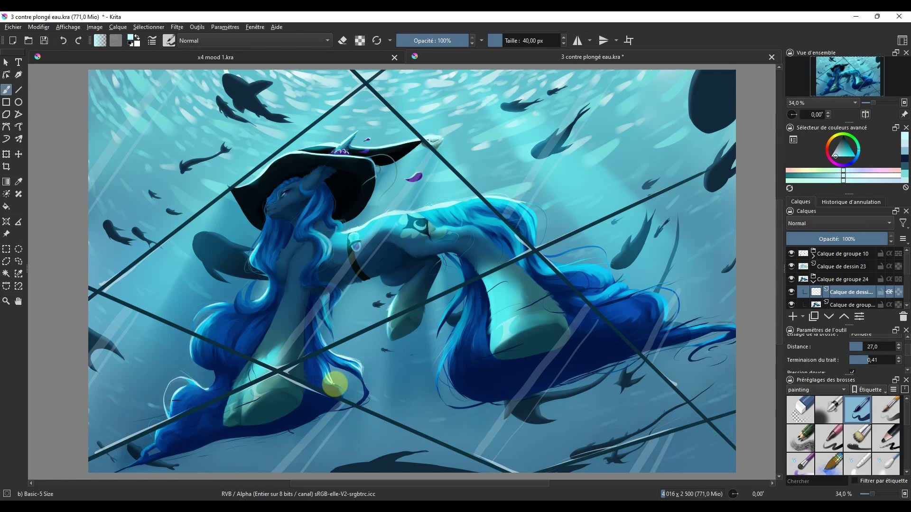
pyautogui.press('/')
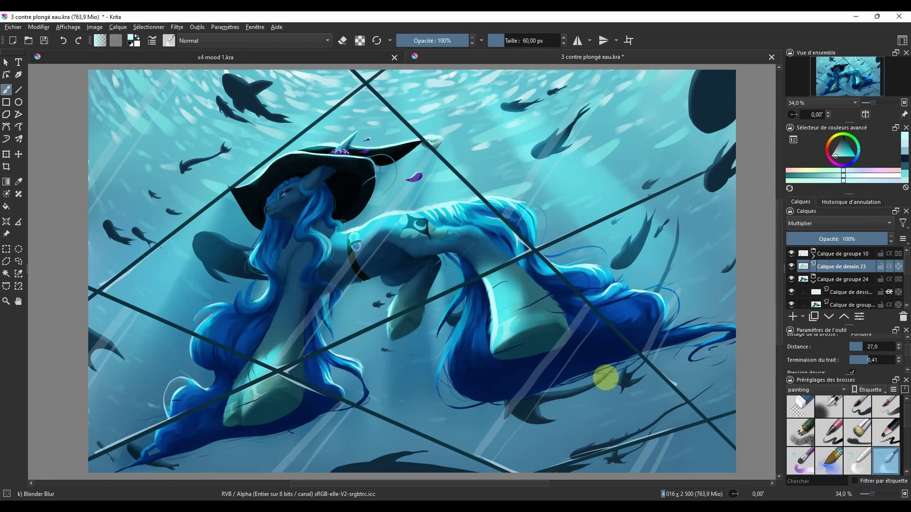
pyautogui.press('/')
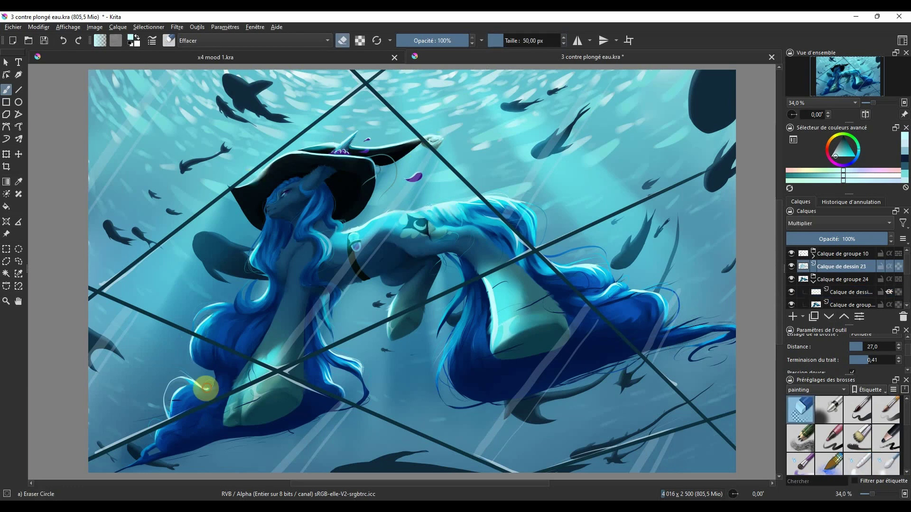
pyautogui.press('/')
# Add a new Overlay layer and fill it with cyan to brighten the scene
pyautogui.click(792, 317)
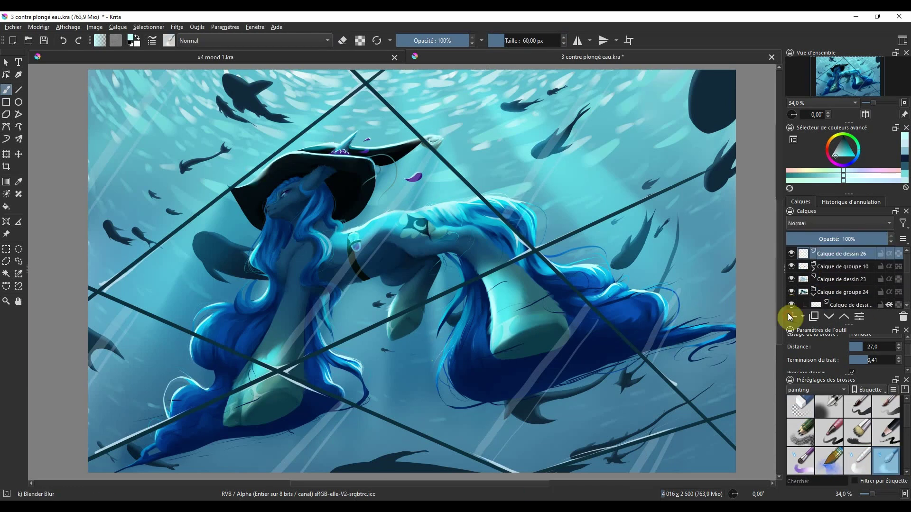
pyautogui.press('f')
pyautogui.click(730, 313)
pyautogui.moveTo(882, 239)
pyautogui.mouseDown()
pyautogui.moveTo(833, 232)
pyautogui.moveTo(883, 238)
pyautogui.mouseUp()
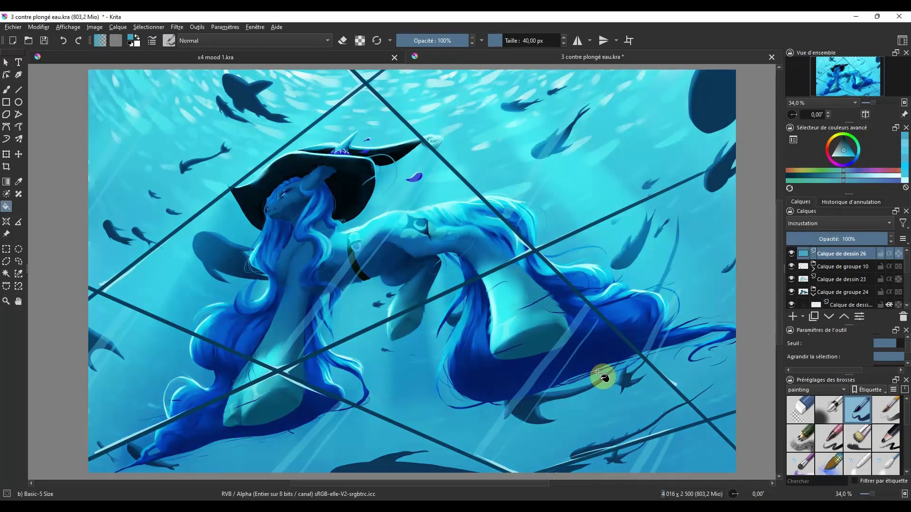
pyautogui.click(598, 372)
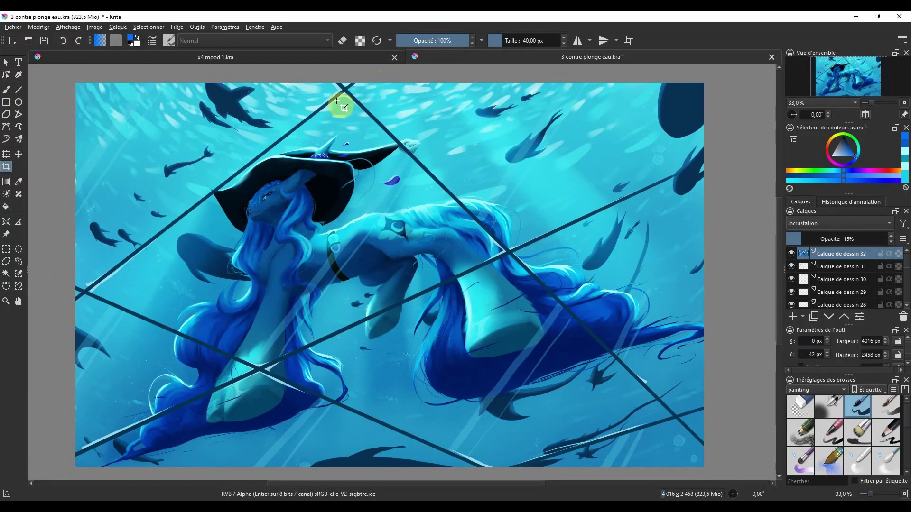
# Add a signature layer, then write the artist's handle and date '04/03/2023' in a top-right text box
pyautogui.press('Insert')
pyautogui.press('b')
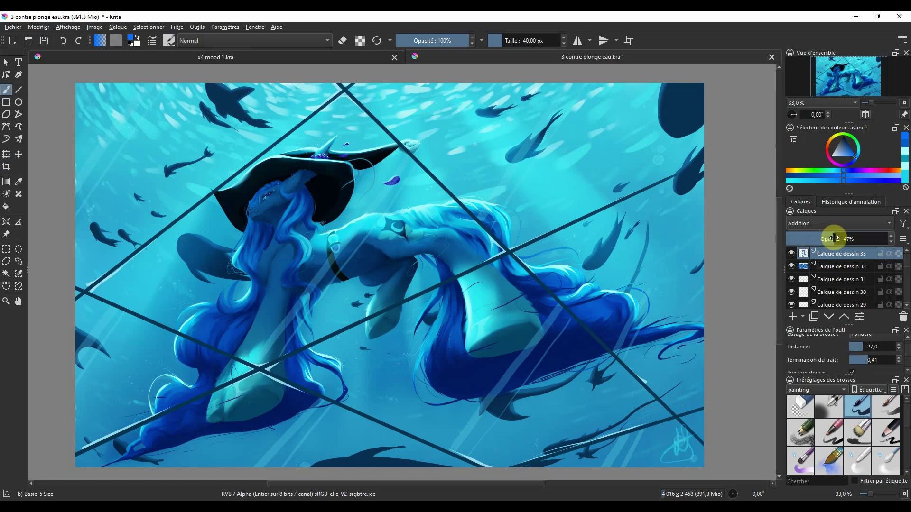
pyautogui.click(18, 62)
pyautogui.click(662, 88)
pyautogui.click(567, 210)
pyautogui.write('@te_lazy_poney')
pyautogui.press('Return')
pyautogui.write('04/03/2023')
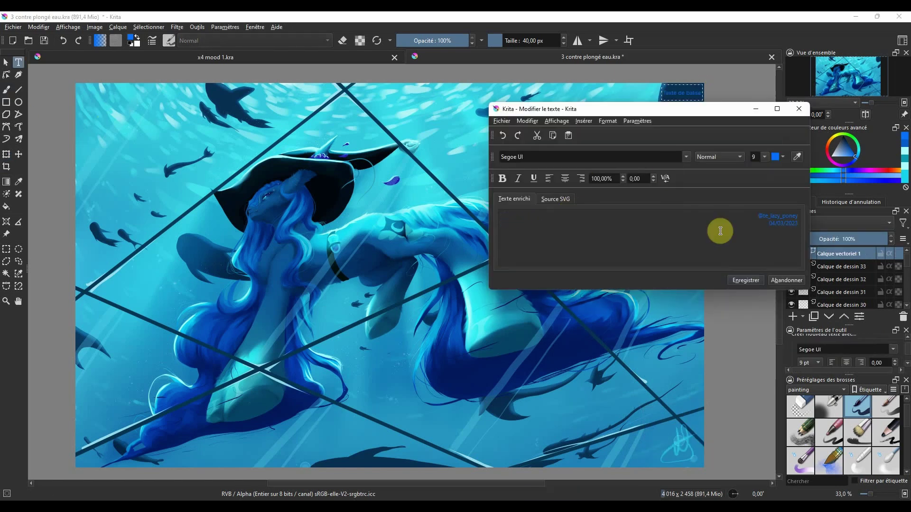
# Select the signature layer and open its layer options
pyautogui.rightClick(833, 255)
pyautogui.press('Escape')
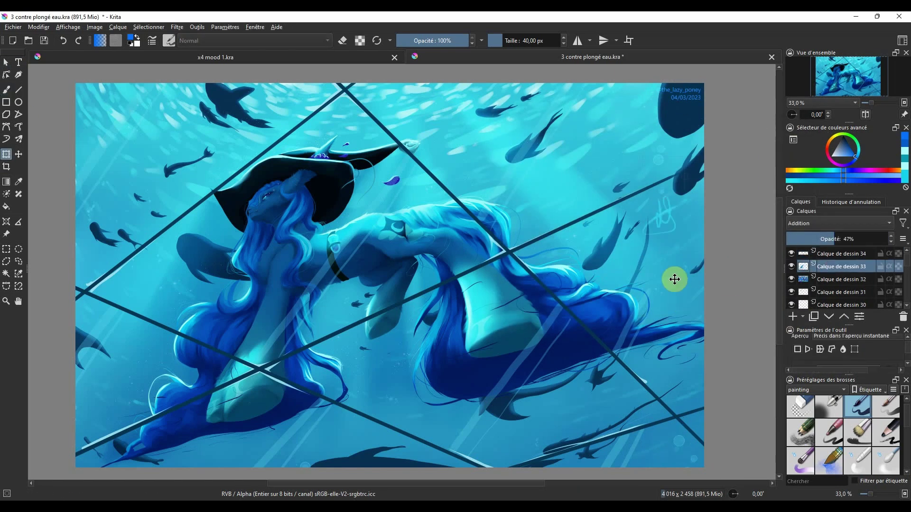
pyautogui.click(851, 234)
pyautogui.rightClick(835, 255)
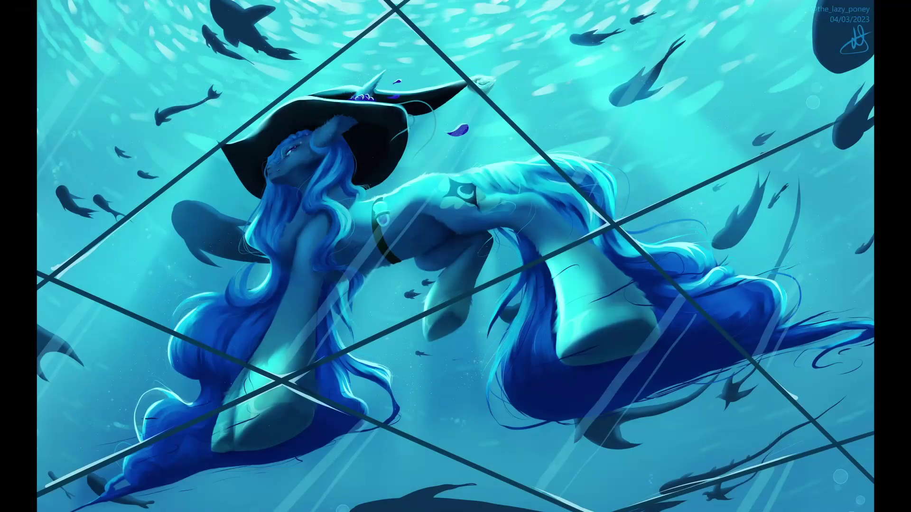